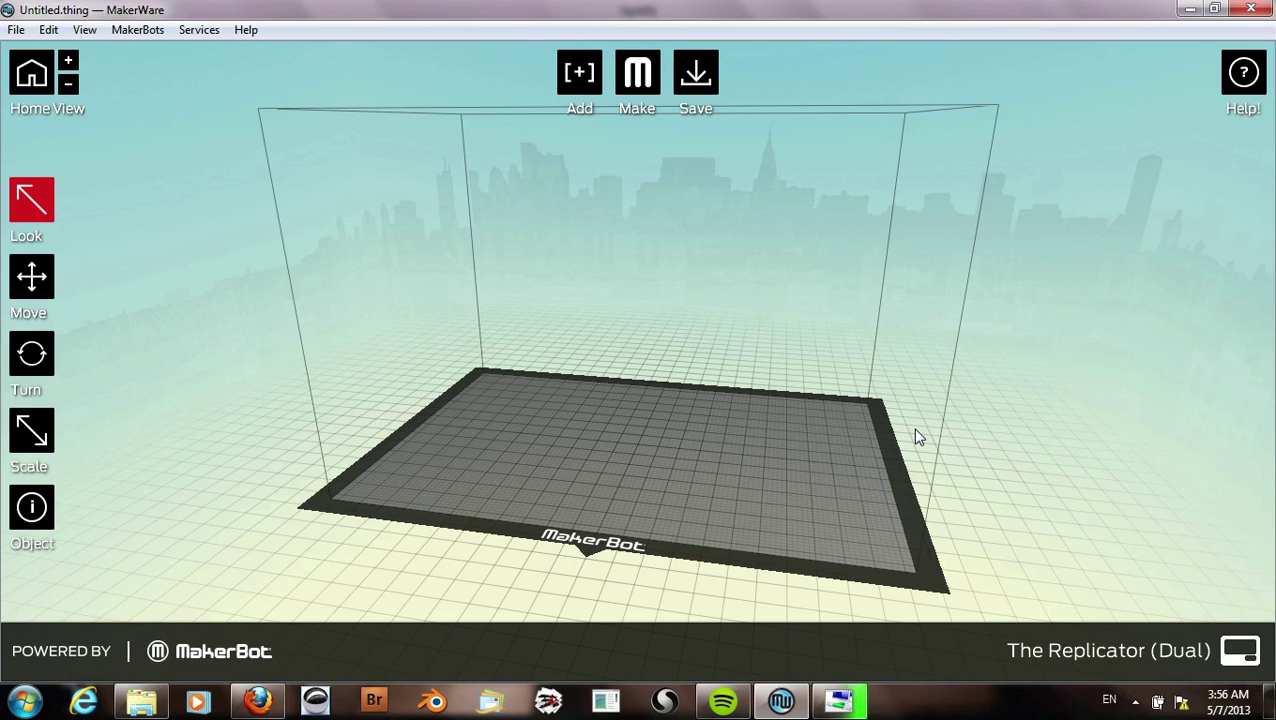
- Open CB_Puppet_Body_tut.stl from the 3D Prints folder in Documents and put the model on the platform
{"action": "left_click", "coordinate": [18, 31]}
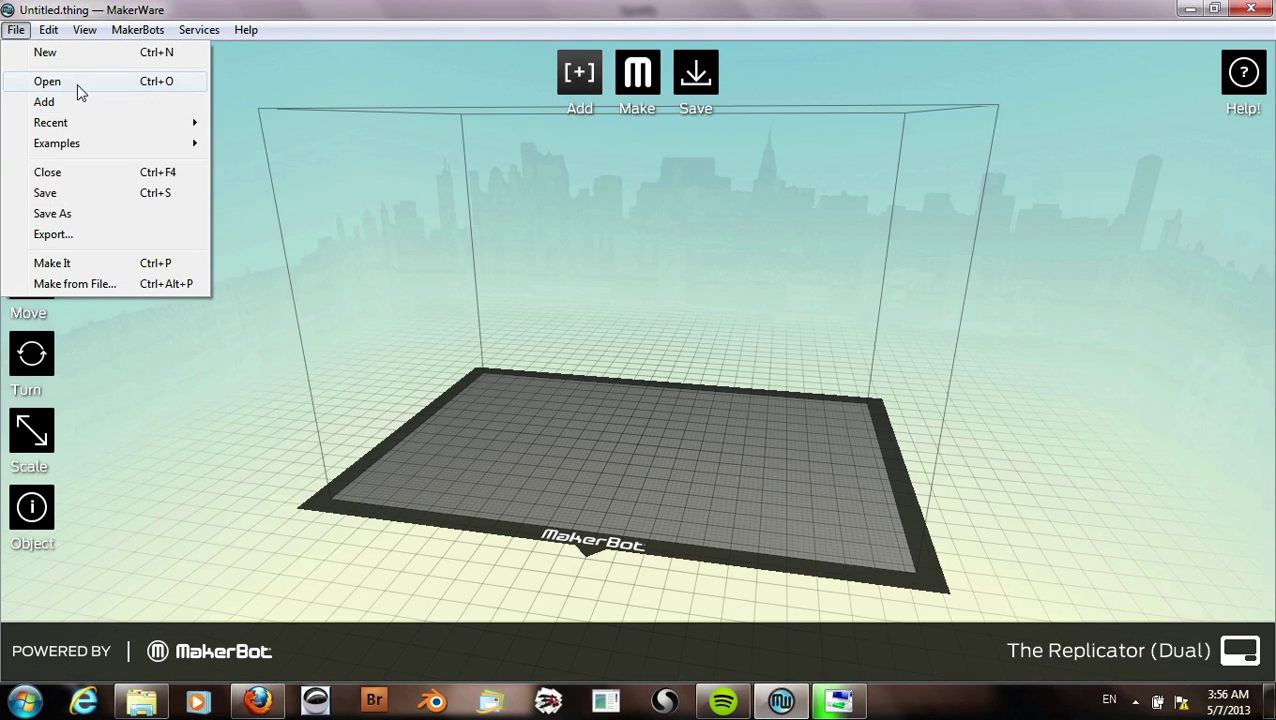
{"action": "left_click", "coordinate": [80, 91]}
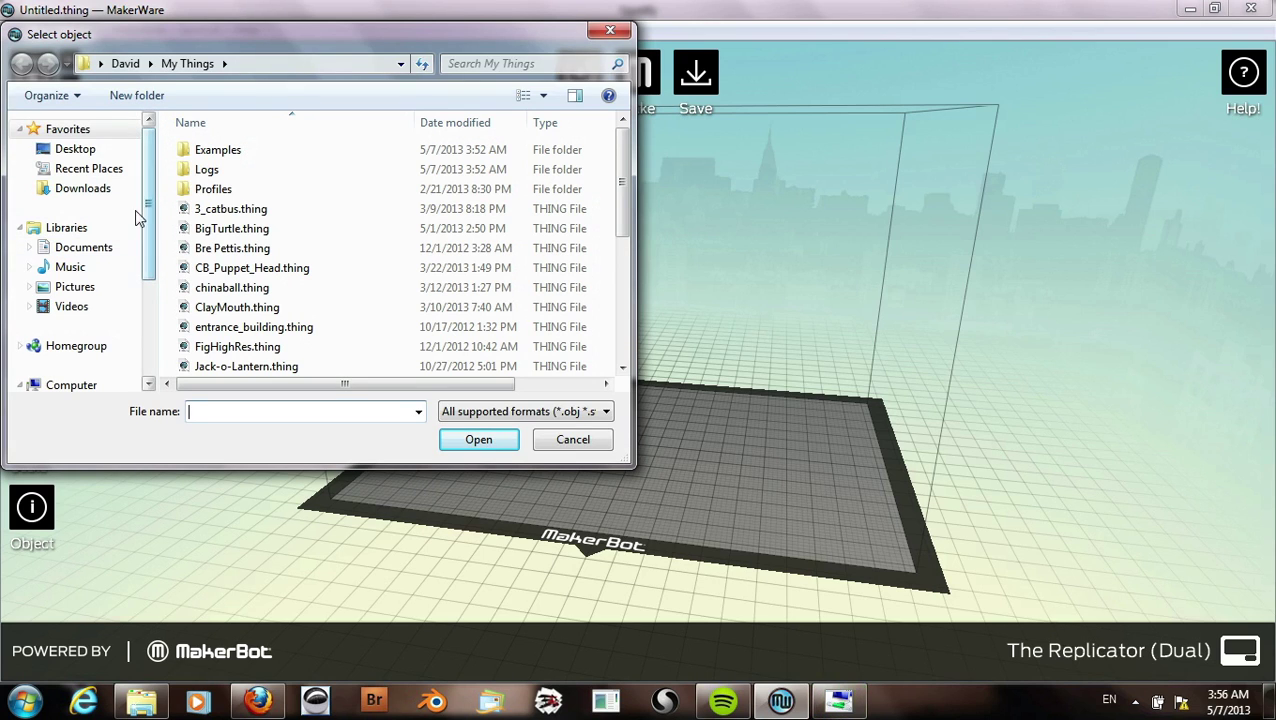
{"action": "left_click", "coordinate": [80, 248]}
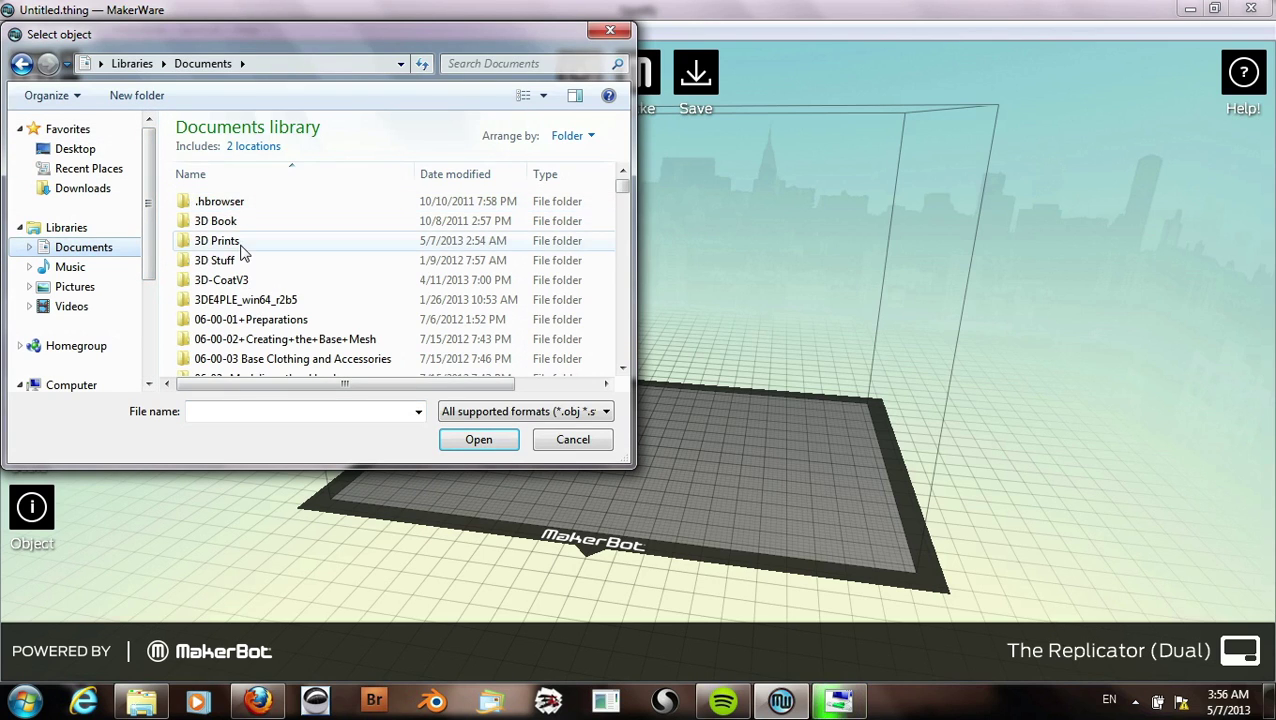
{"action": "double_click", "coordinate": [240, 244]}
{"action": "left_click", "coordinate": [214, 412]}
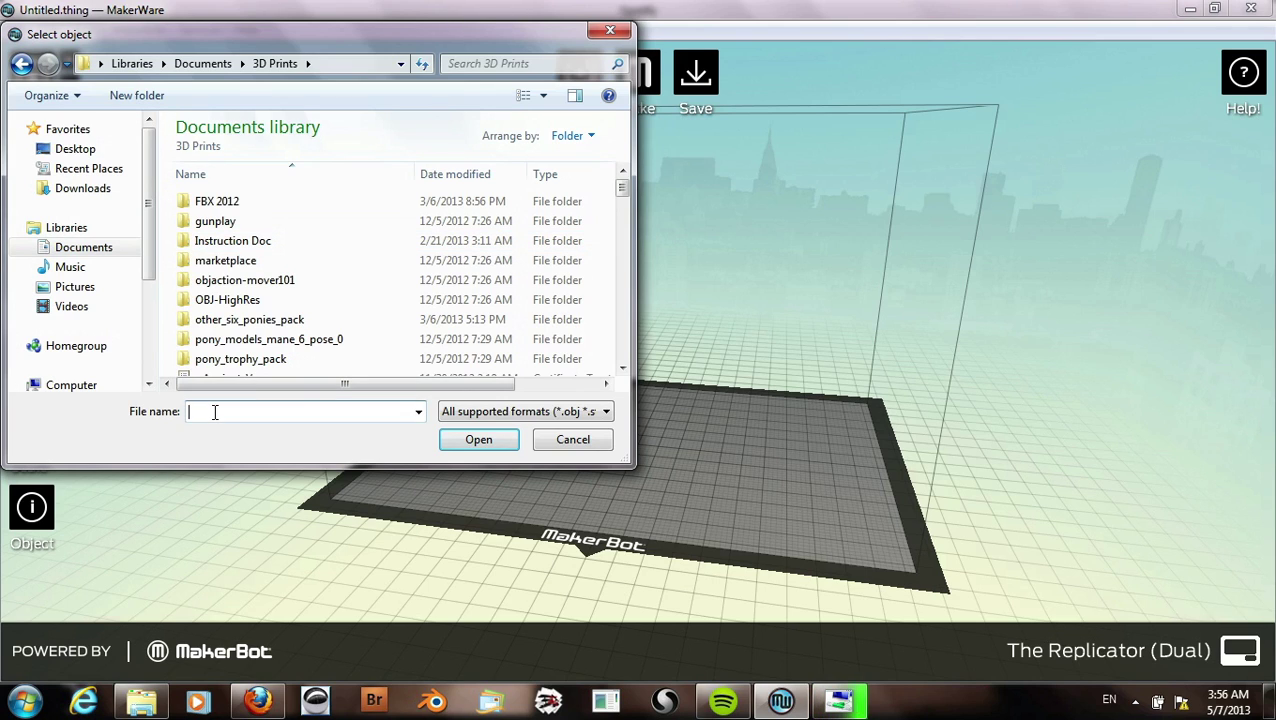
{"action": "type", "text": "c"}
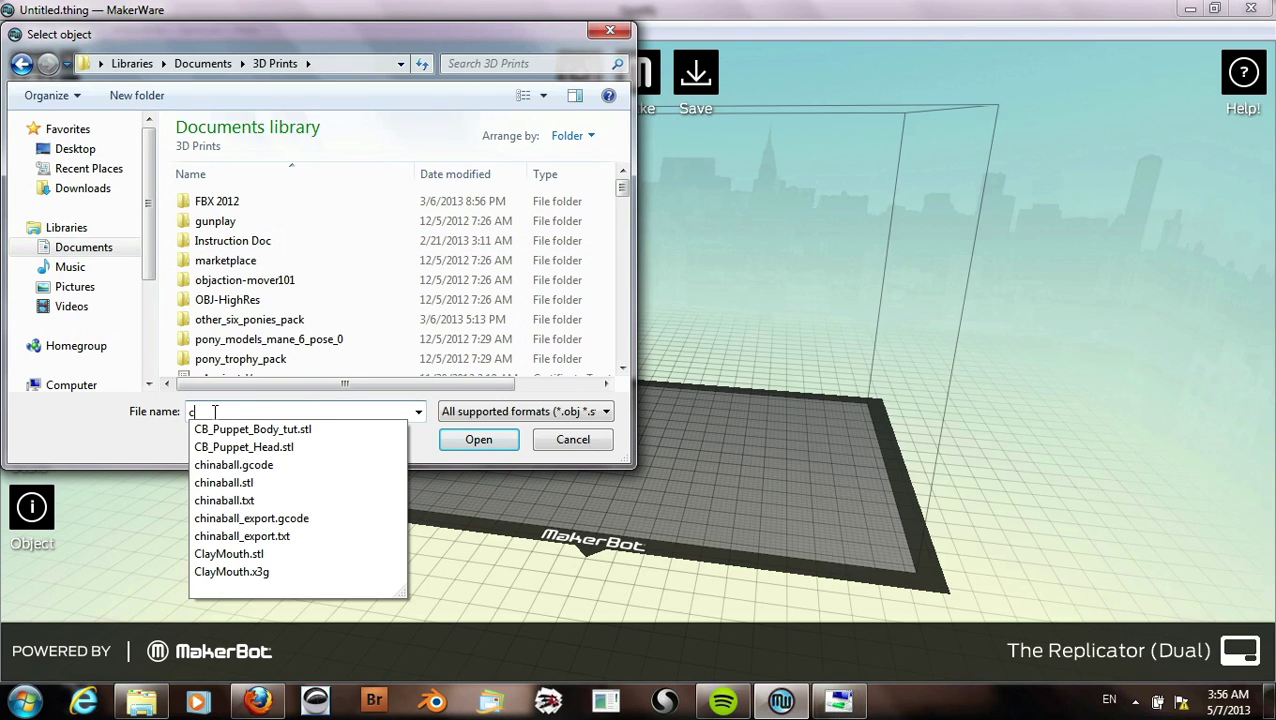
{"action": "type", "text": "b"}
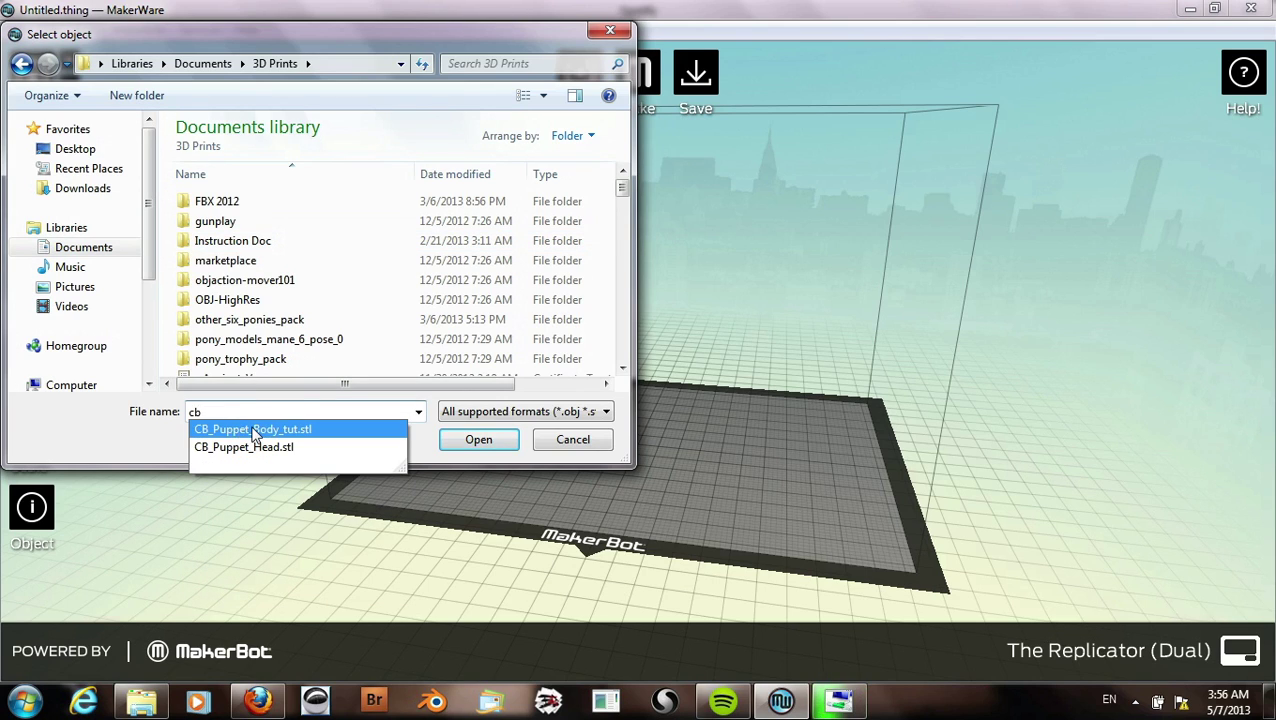
{"action": "left_click", "coordinate": [255, 430]}
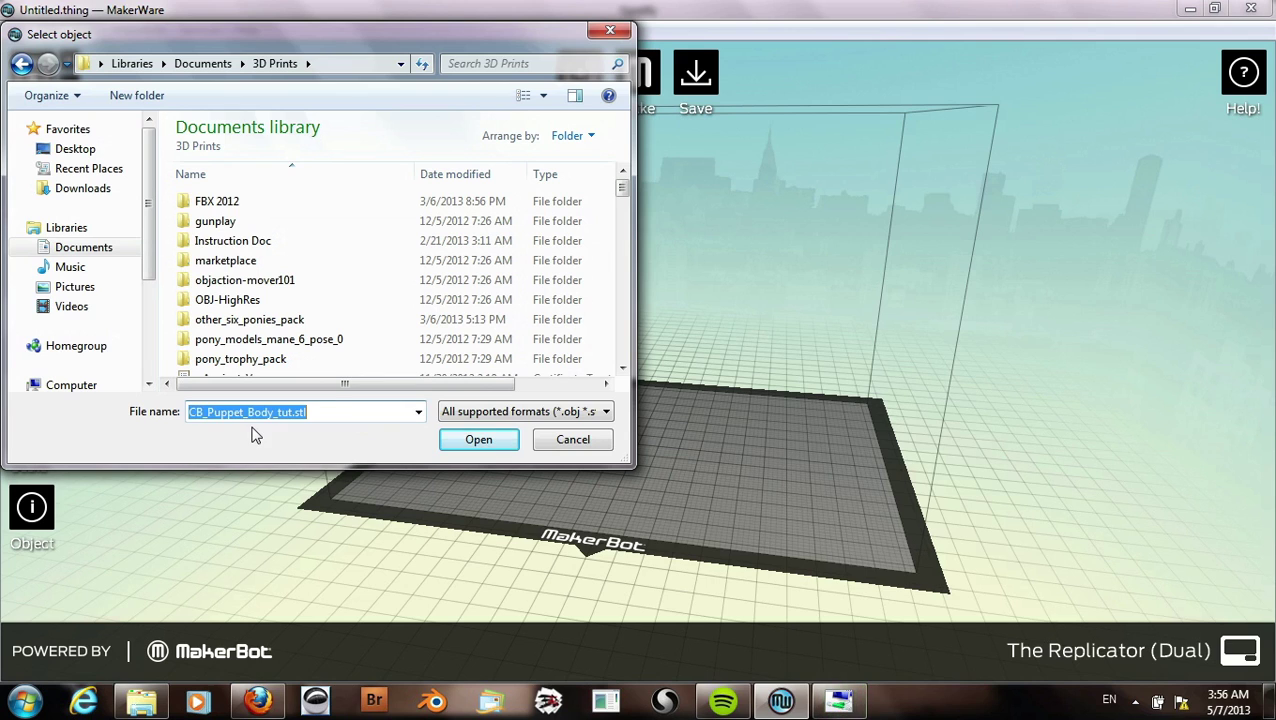
{"action": "left_click", "coordinate": [482, 443]}
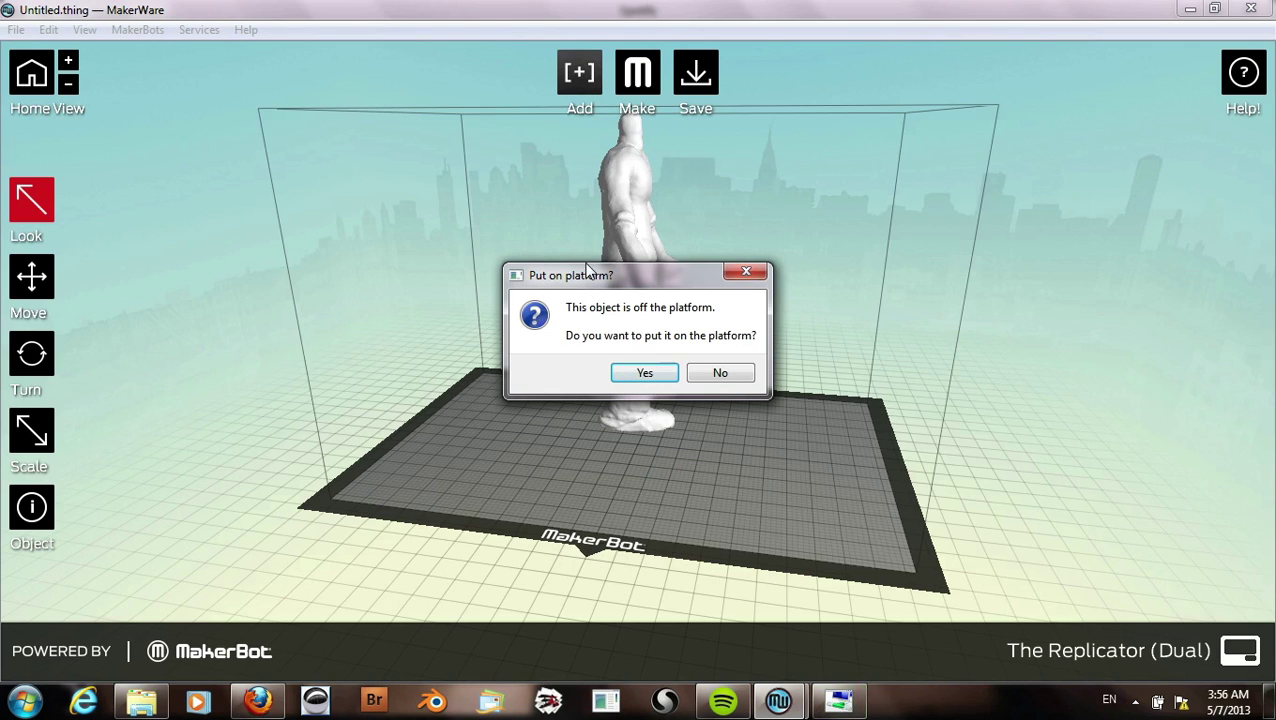
{"action": "left_click", "coordinate": [641, 374]}
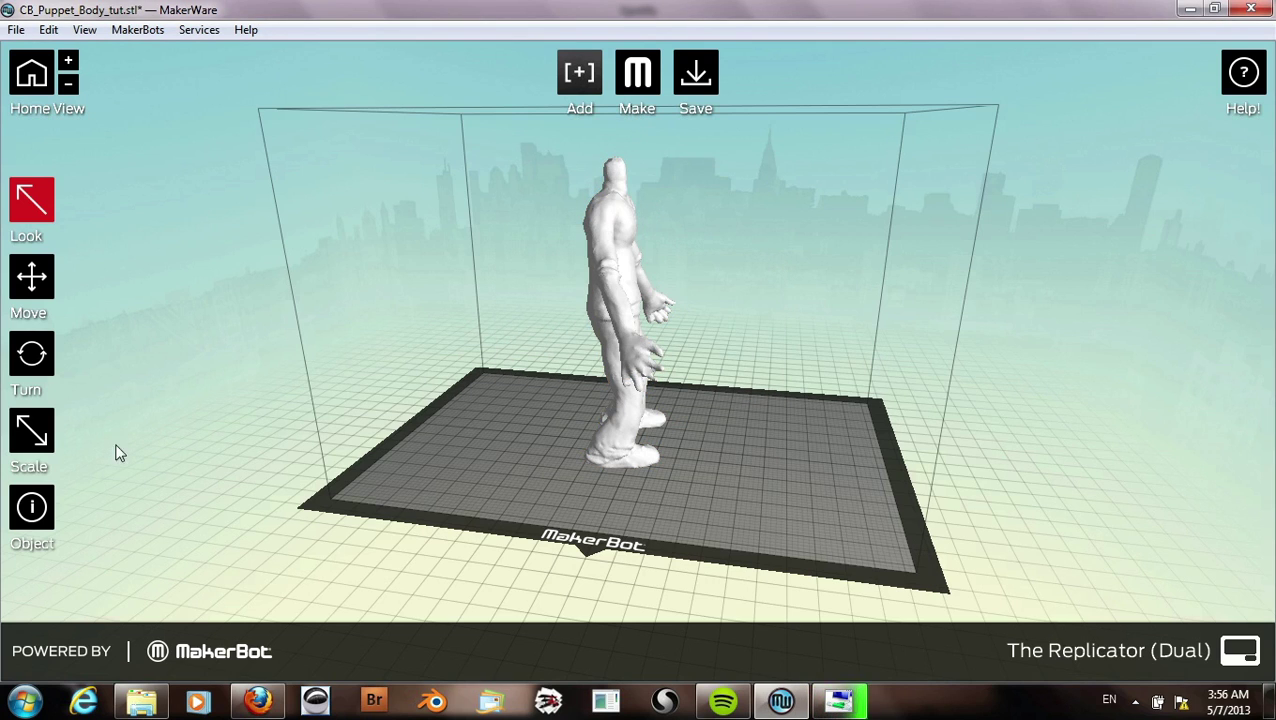
- Select the puppet body and rotate it -90° about the Z axis
{"action": "left_click", "coordinate": [40, 368]}
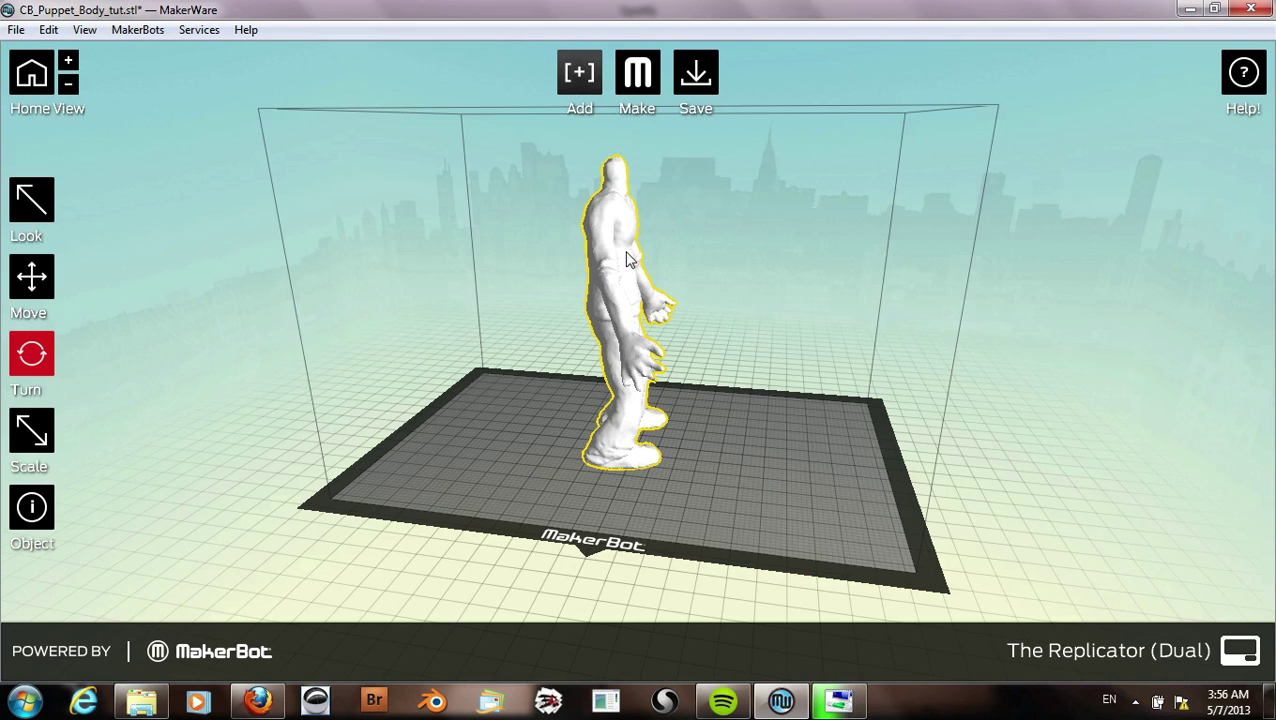
{"action": "left_click", "coordinate": [48, 358]}
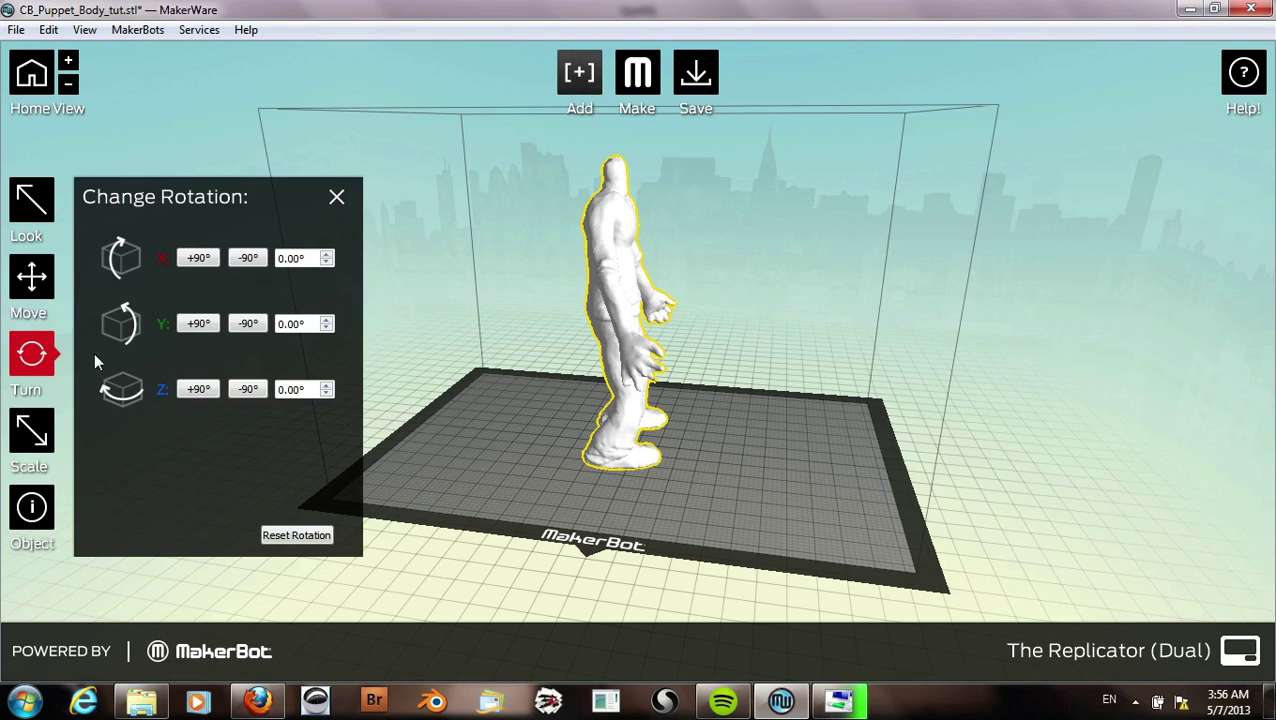
{"action": "left_click", "coordinate": [246, 324]}
{"action": "left_click", "coordinate": [212, 324]}
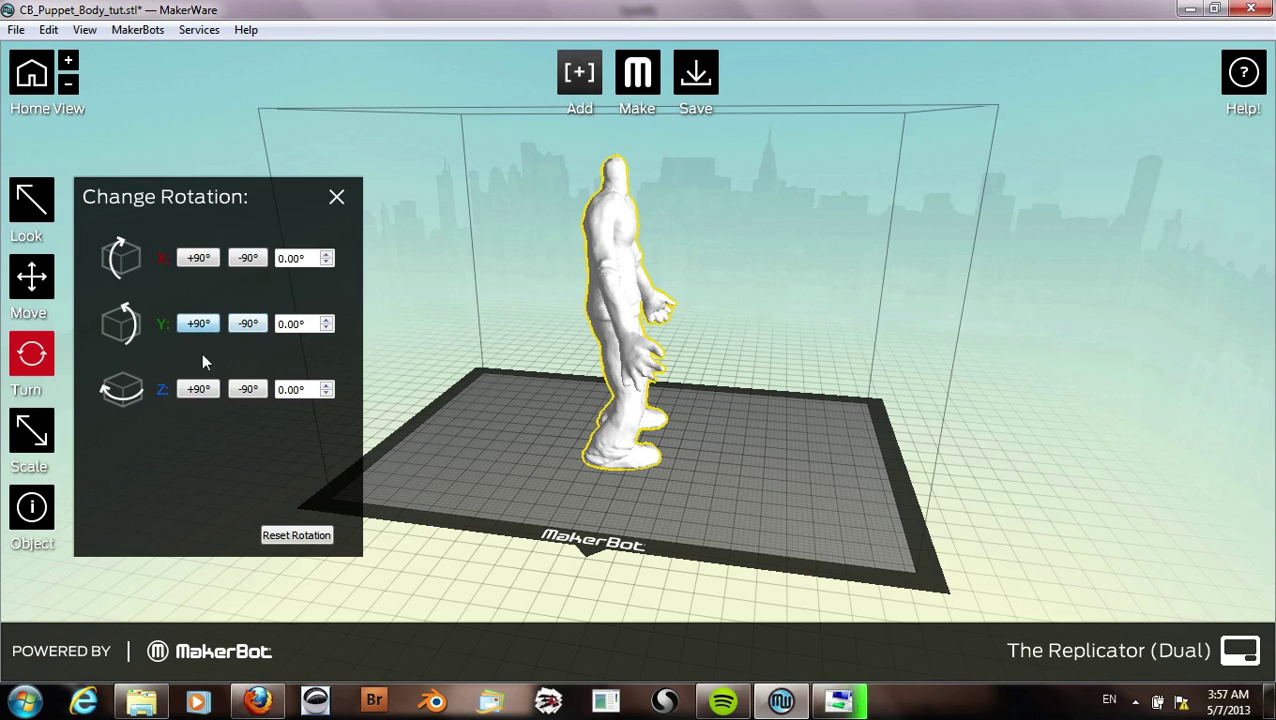
{"action": "left_click", "coordinate": [246, 389]}
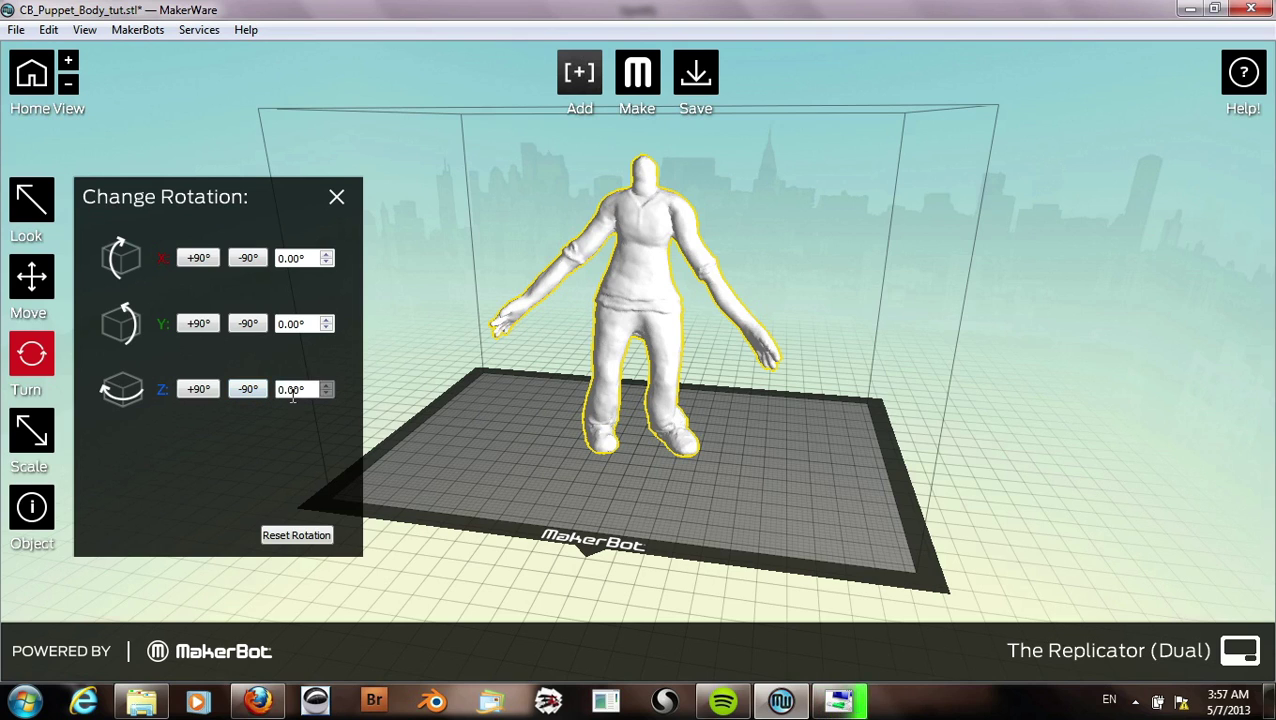
- Fine-tune the puppet body's Z rotation value to -1° and close the rotation settings
{"action": "left_click", "coordinate": [324, 392]}
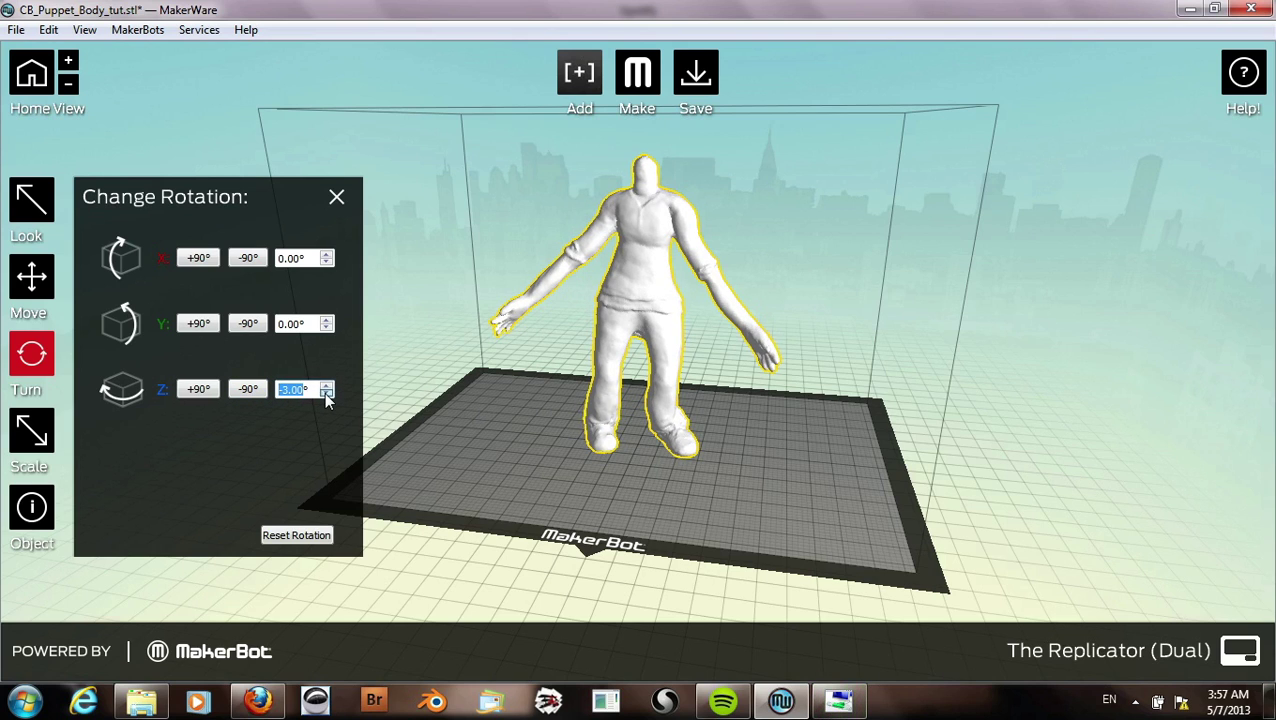
{"action": "left_click", "coordinate": [326, 394]}
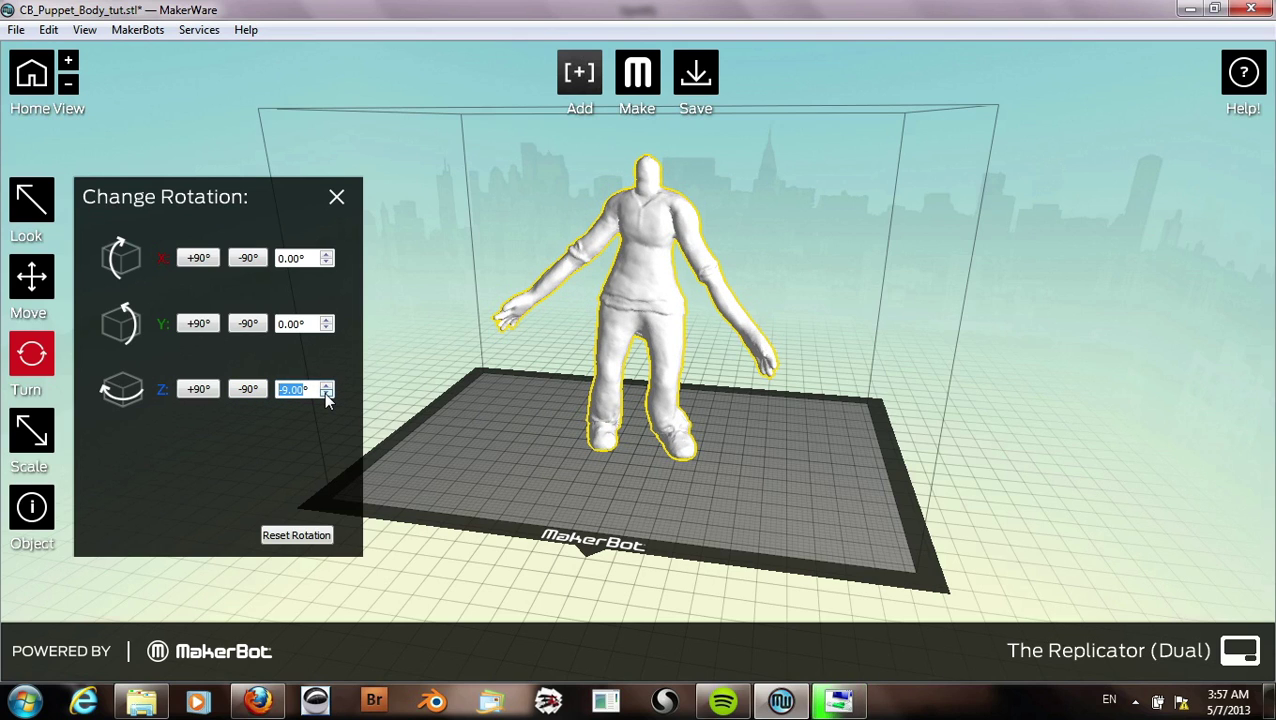
{"action": "left_click", "coordinate": [326, 394]}
{"action": "left_click", "coordinate": [327, 386]}
{"action": "left_click", "coordinate": [327, 386]}
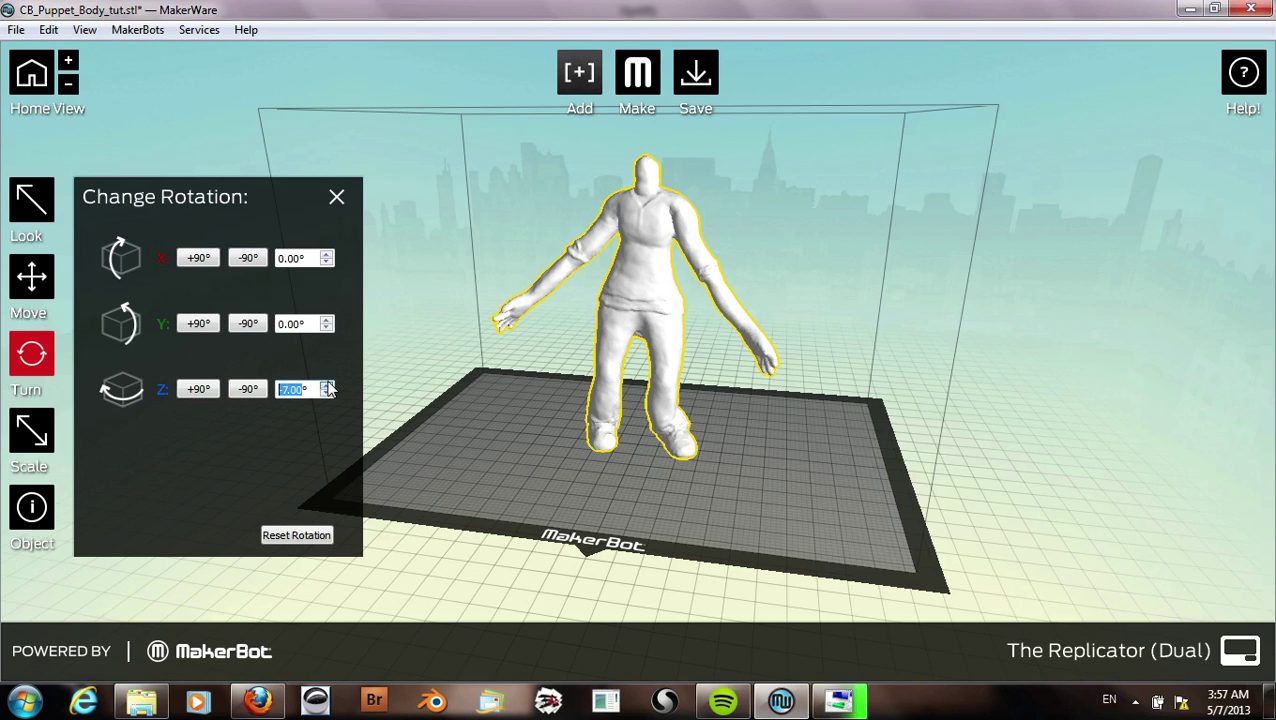
{"action": "left_click", "coordinate": [327, 386]}
{"action": "left_click", "coordinate": [327, 386]}
{"action": "left_click", "coordinate": [327, 386]}
{"action": "left_click", "coordinate": [327, 386]}
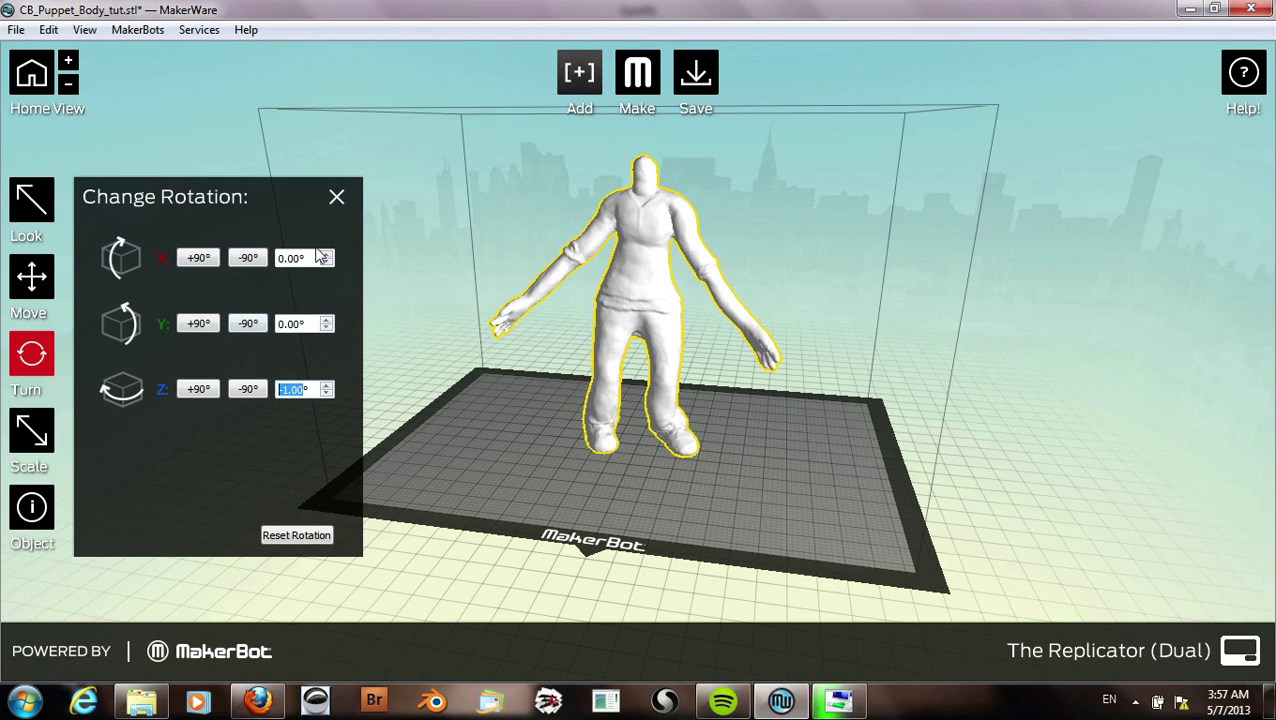
{"action": "left_click", "coordinate": [336, 200]}
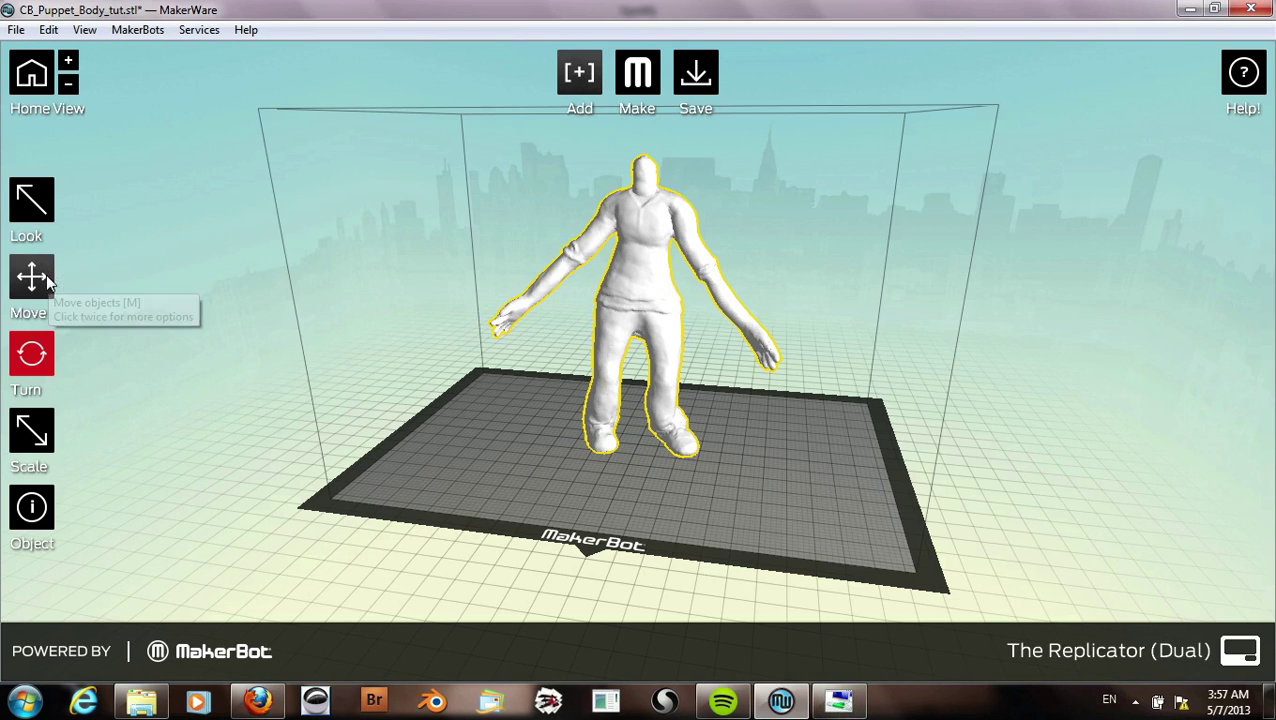
- Check the puppet body's X, Y and Z dimensions in the scale settings
{"action": "left_click", "coordinate": [52, 437]}
{"action": "left_click", "coordinate": [57, 438]}
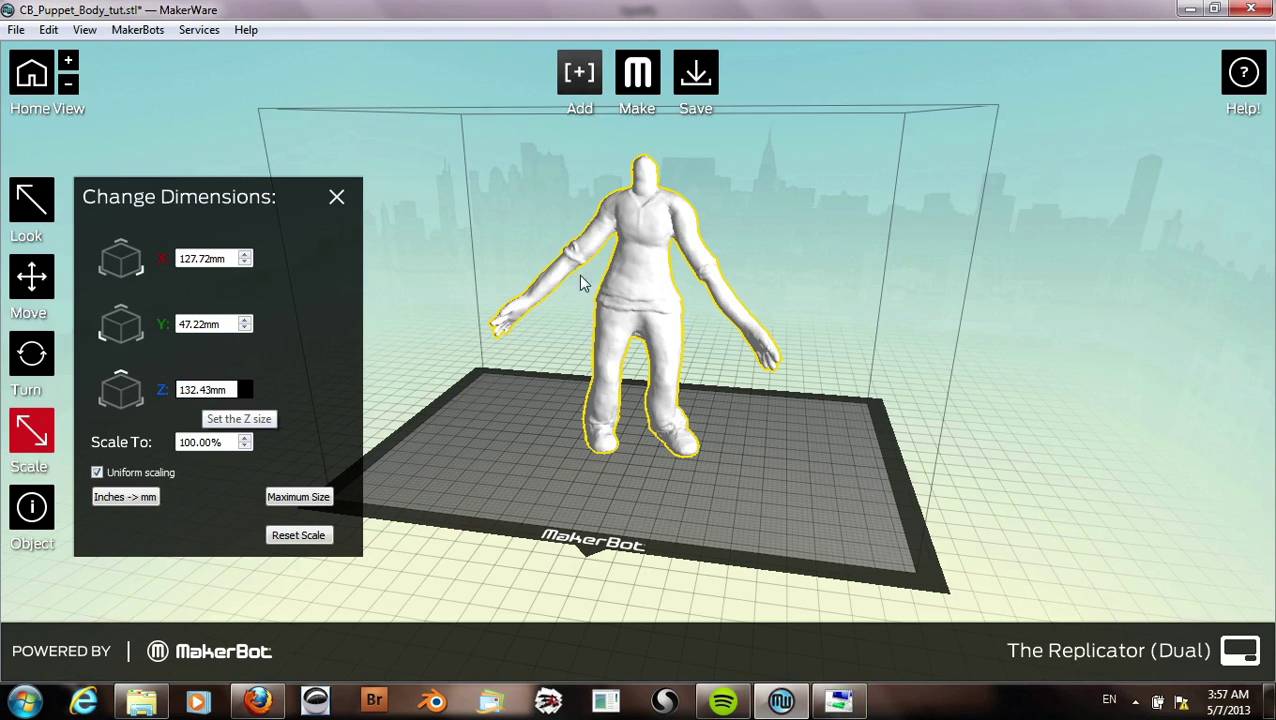
{"action": "left_click", "coordinate": [336, 199]}
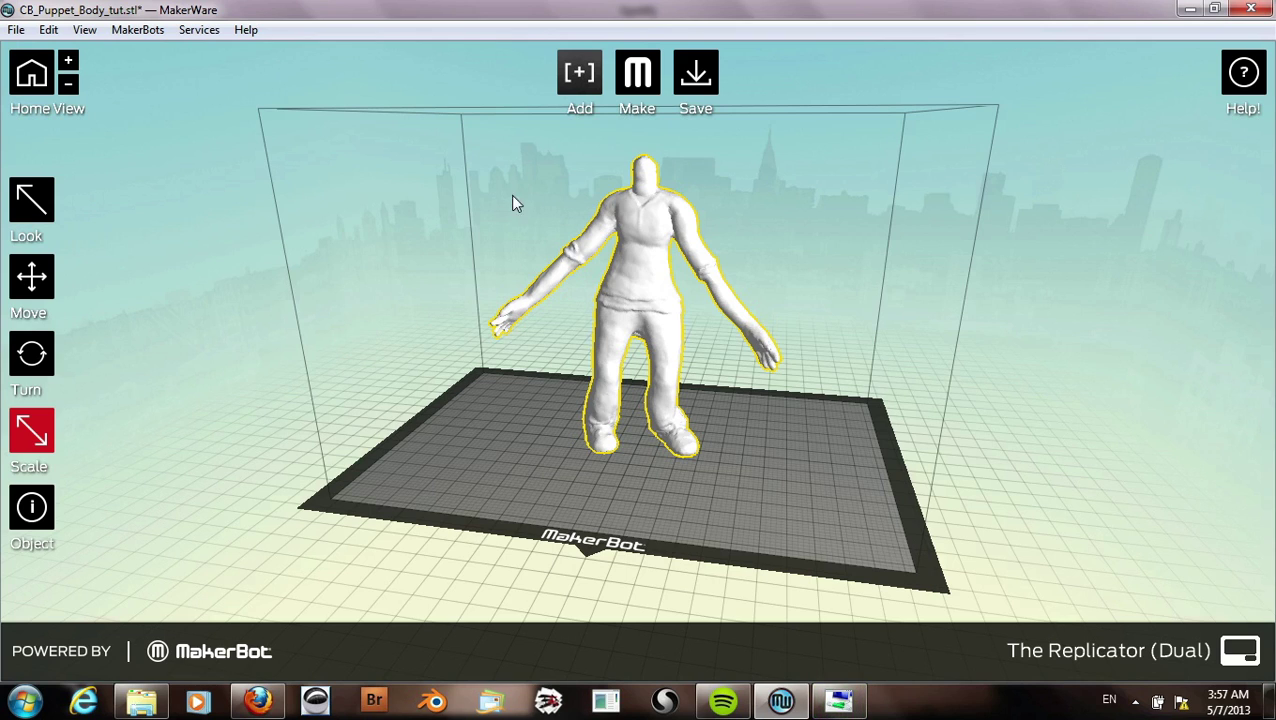
- Assign the puppet body to the Left extruder and close the object information
{"action": "left_click", "coordinate": [50, 510]}
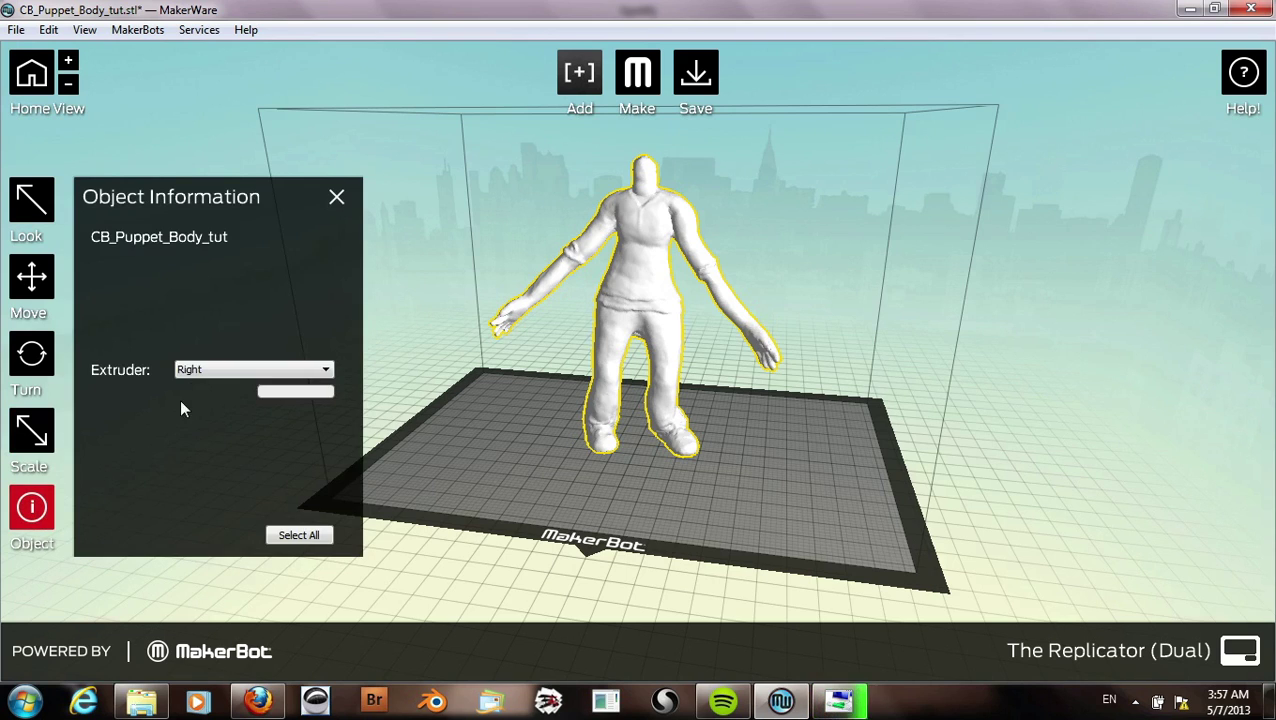
{"action": "left_click", "coordinate": [207, 370]}
{"action": "left_click", "coordinate": [205, 383]}
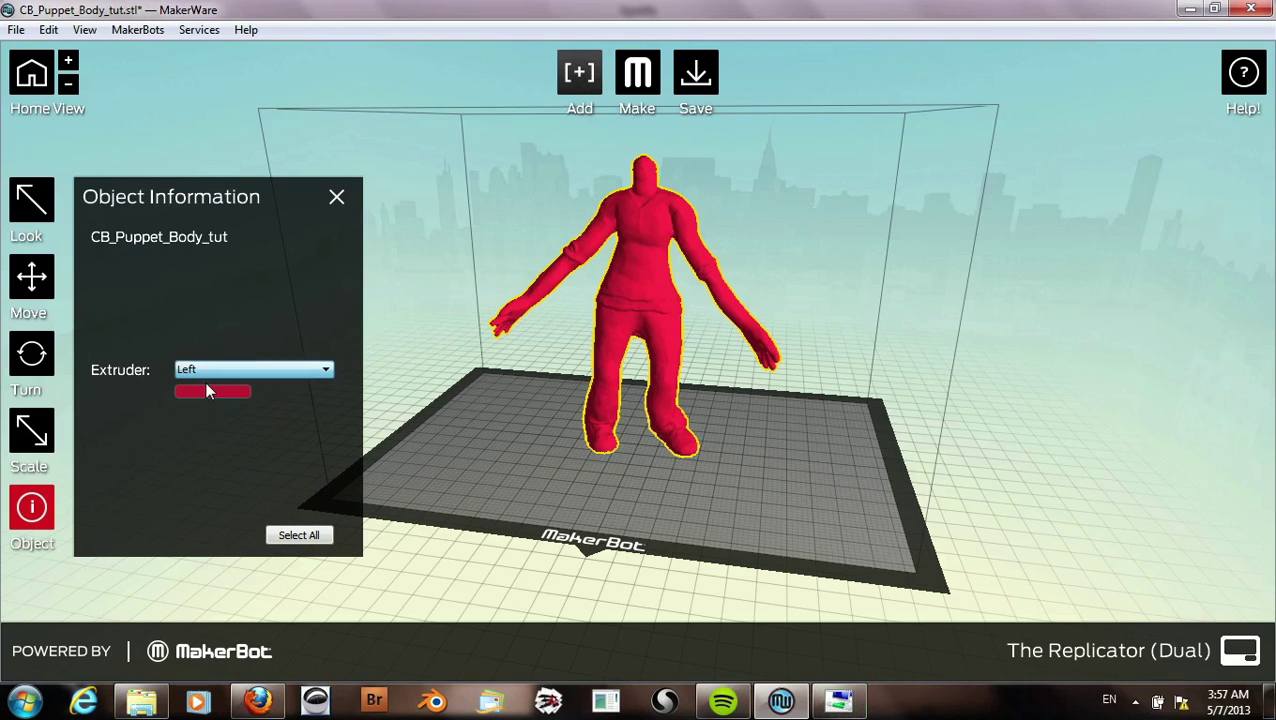
{"action": "left_click", "coordinate": [337, 198]}
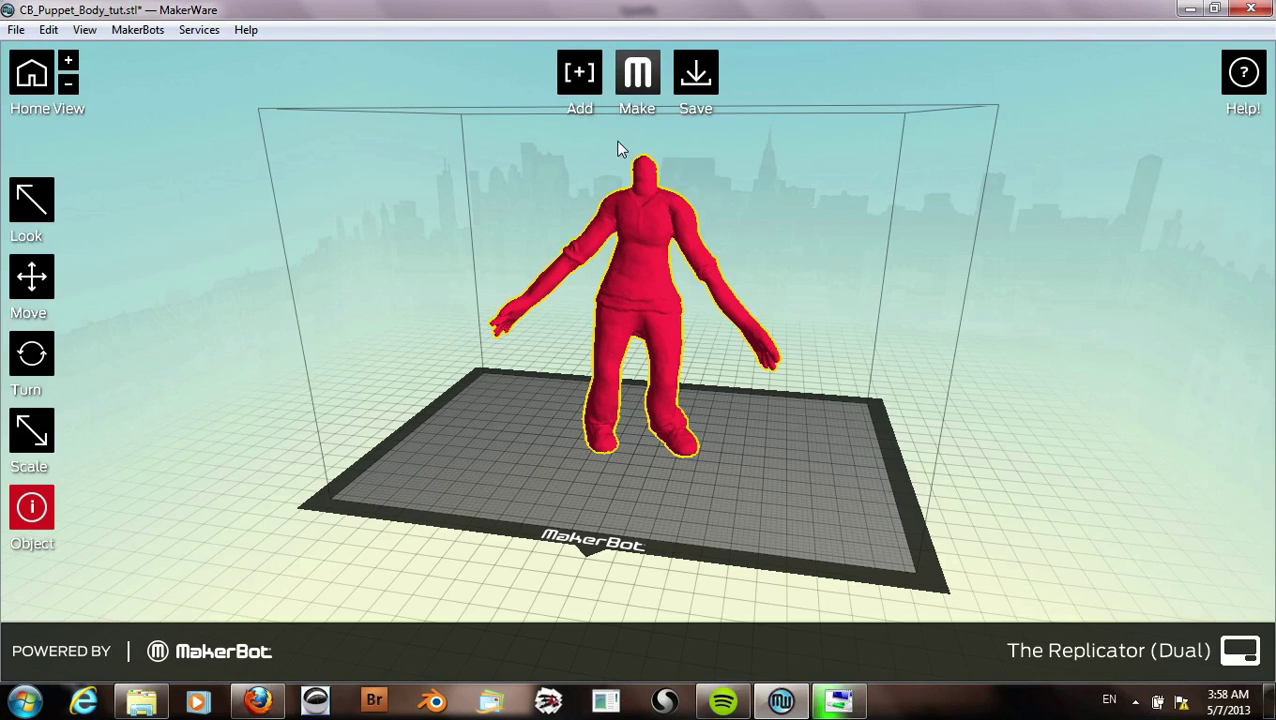
- Open the make settings with the advanced options expanded and set the print quality to High (Slower)
{"action": "left_click_drag", "start_coordinate": [588, 155], "coordinate": [624, 162]}
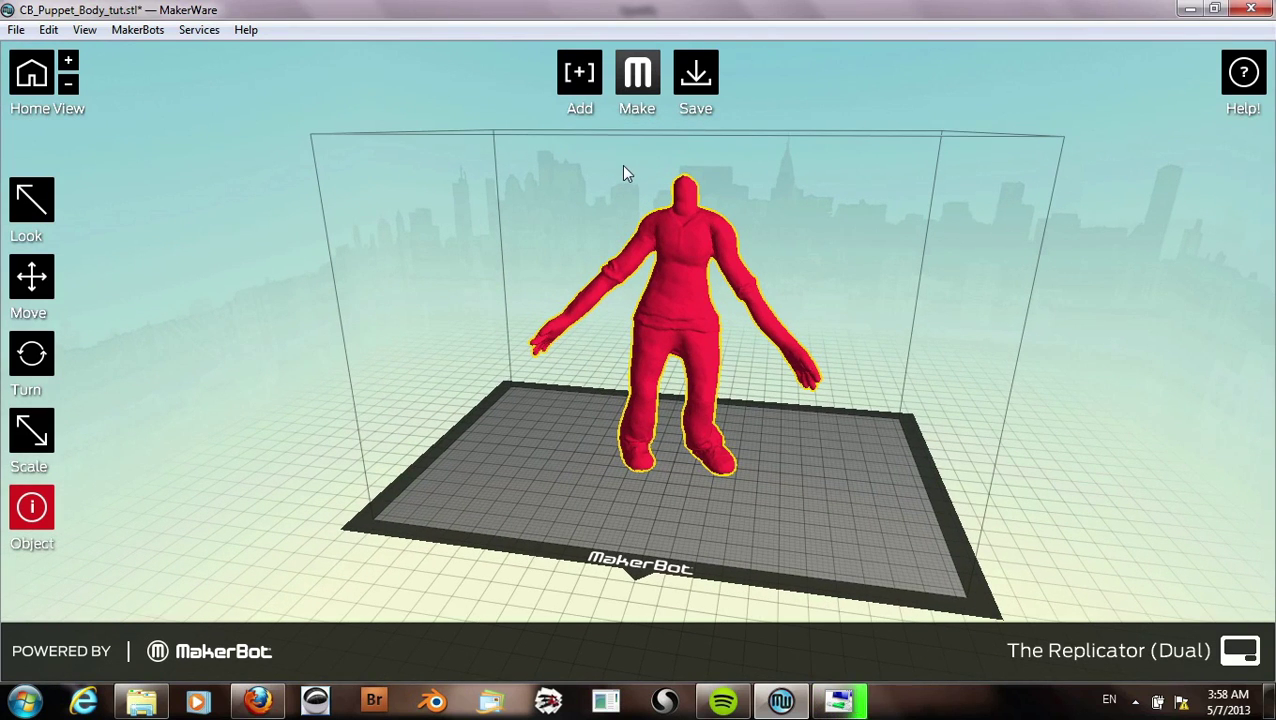
{"action": "left_click", "coordinate": [635, 79]}
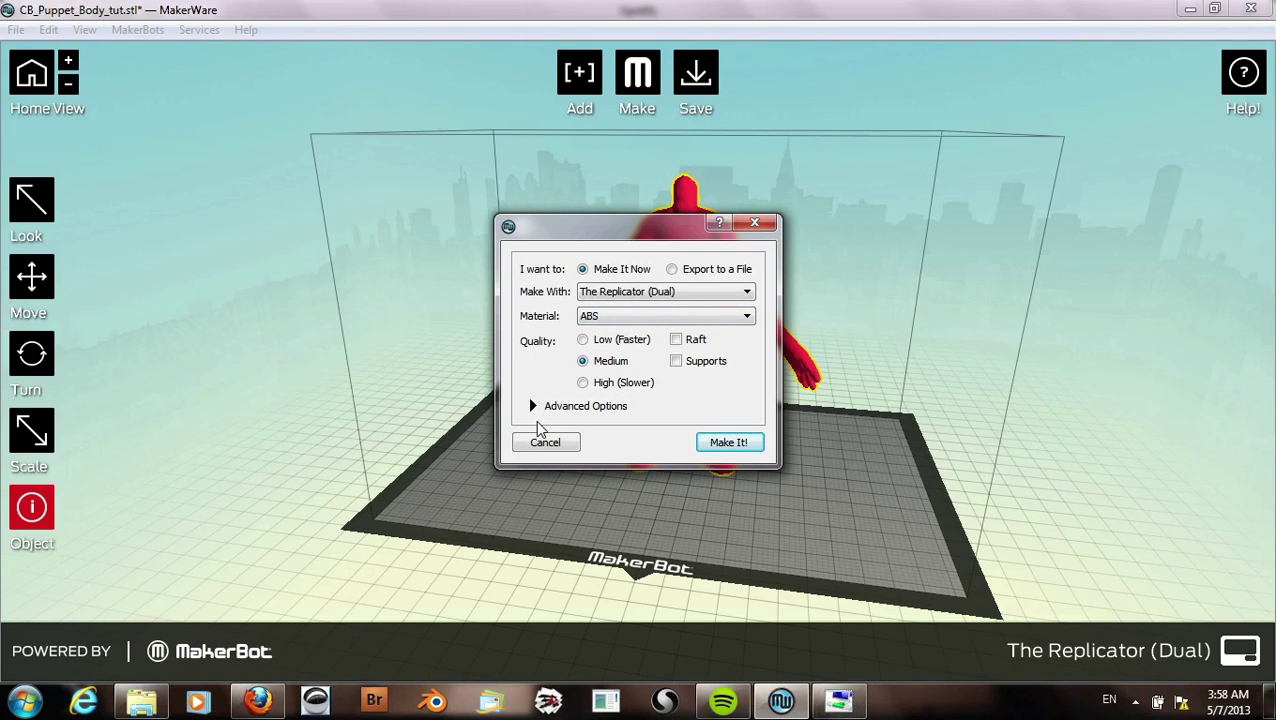
{"action": "left_click", "coordinate": [533, 407]}
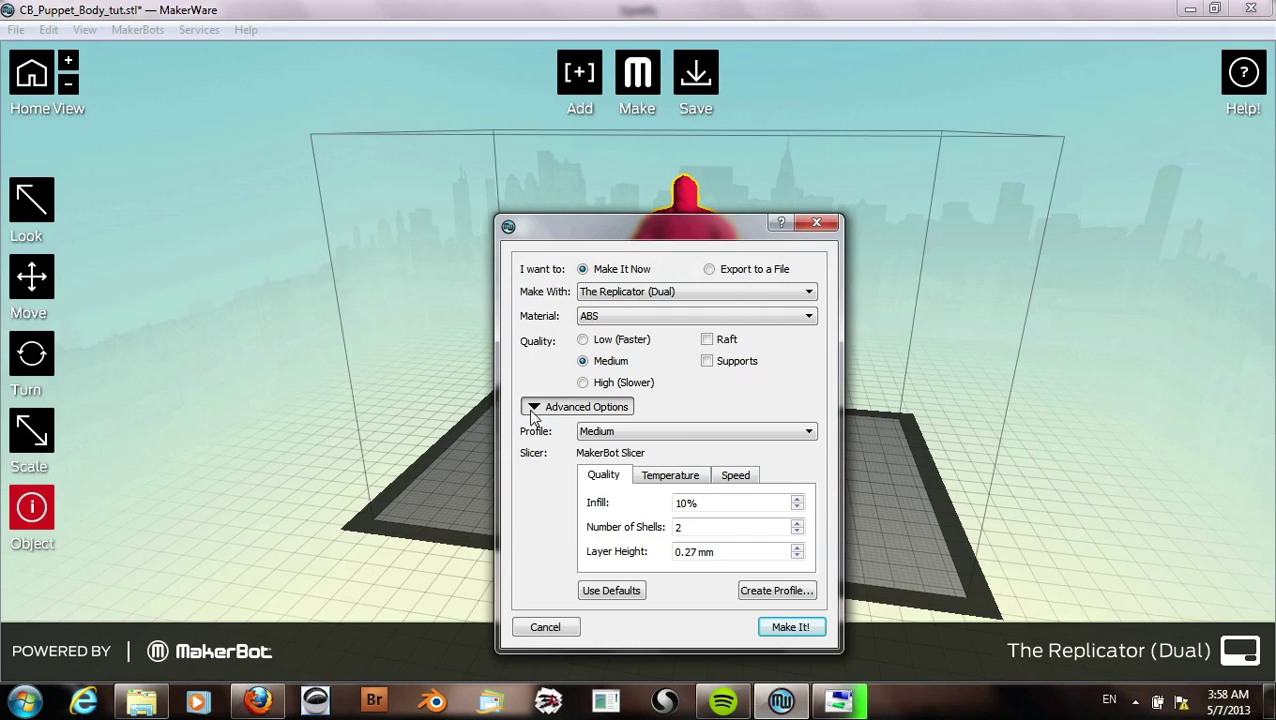
{"action": "left_click", "coordinate": [584, 383]}
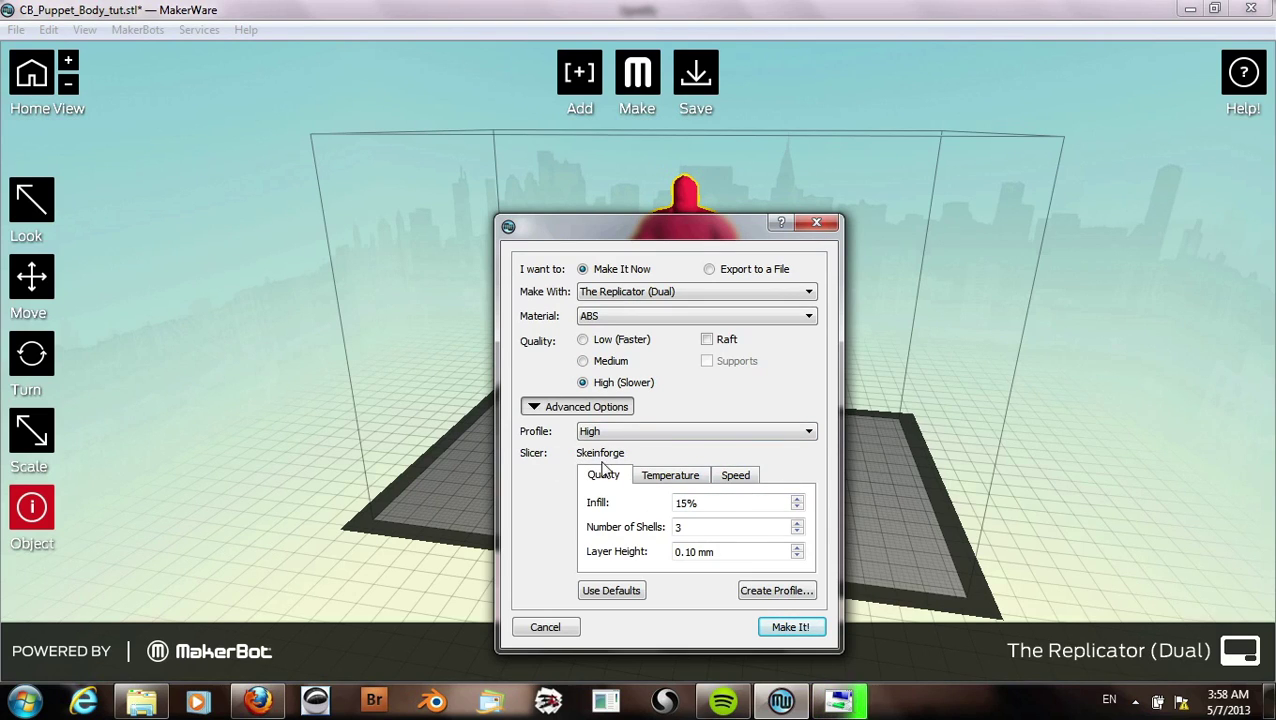
- Set the infill of the High print profile to 5%
{"action": "left_click", "coordinate": [688, 503]}
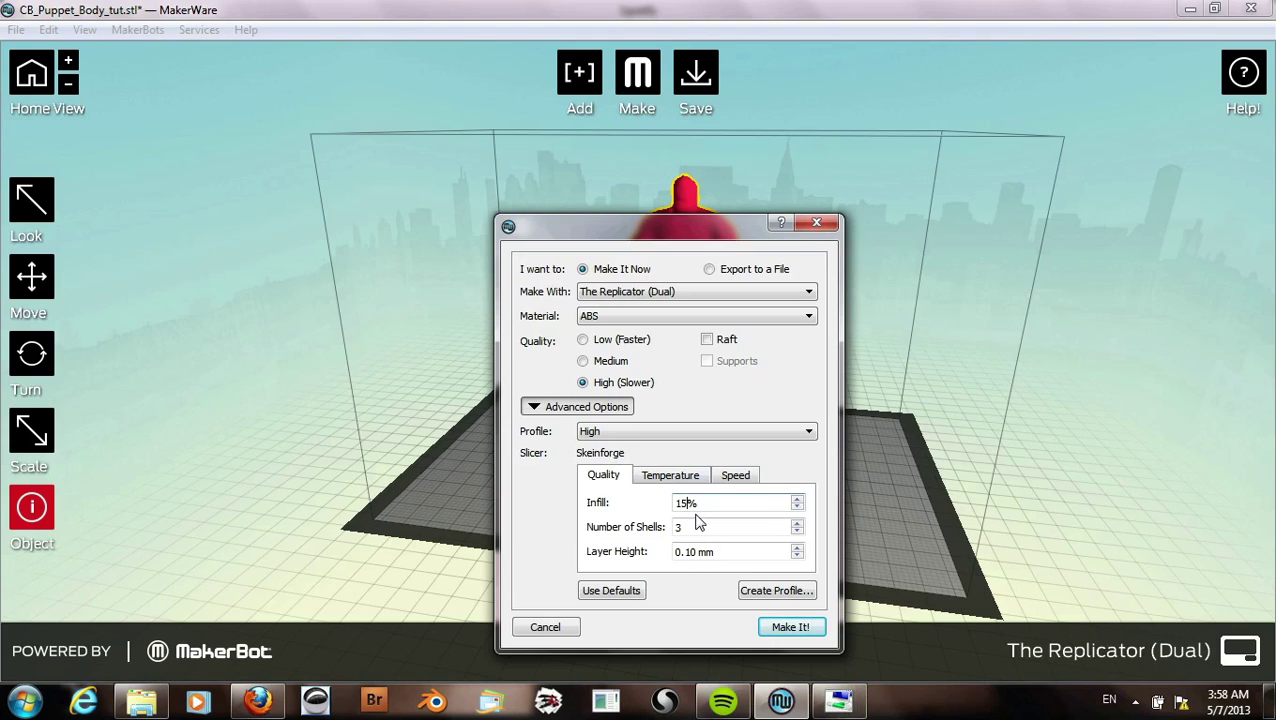
{"action": "key", "text": "BackSpace"}
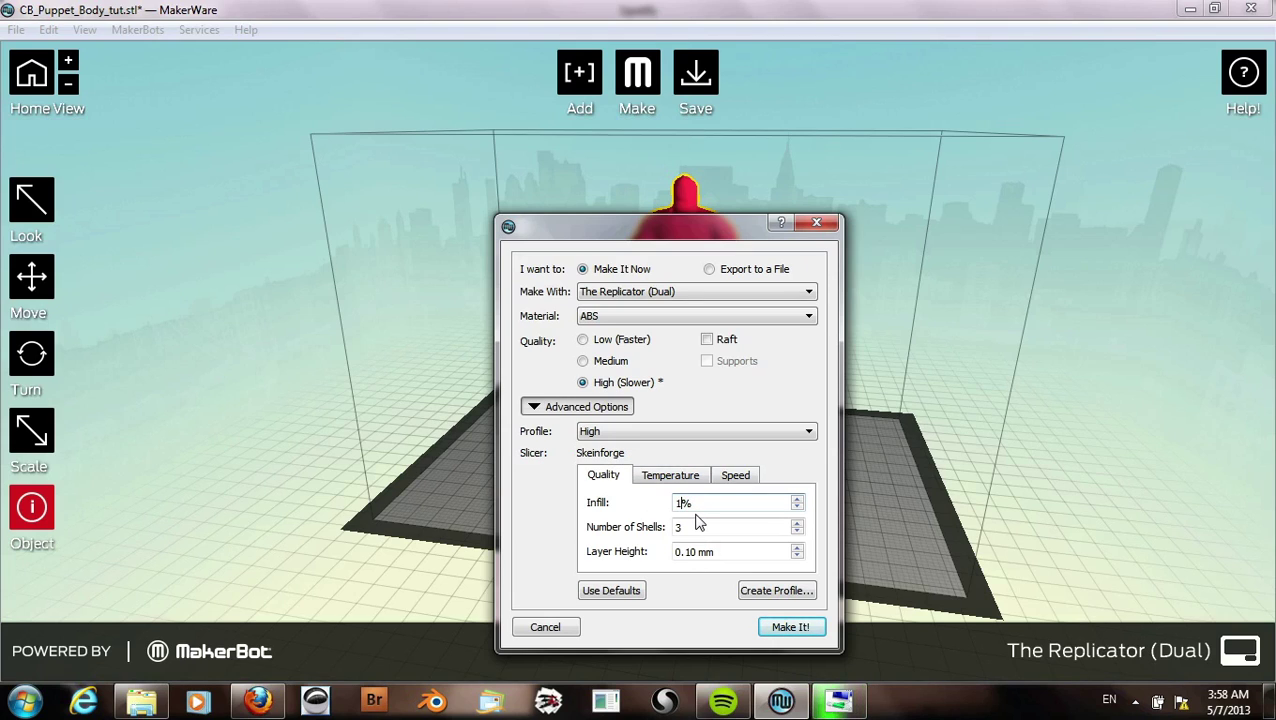
{"action": "key", "text": "BackSpace"}
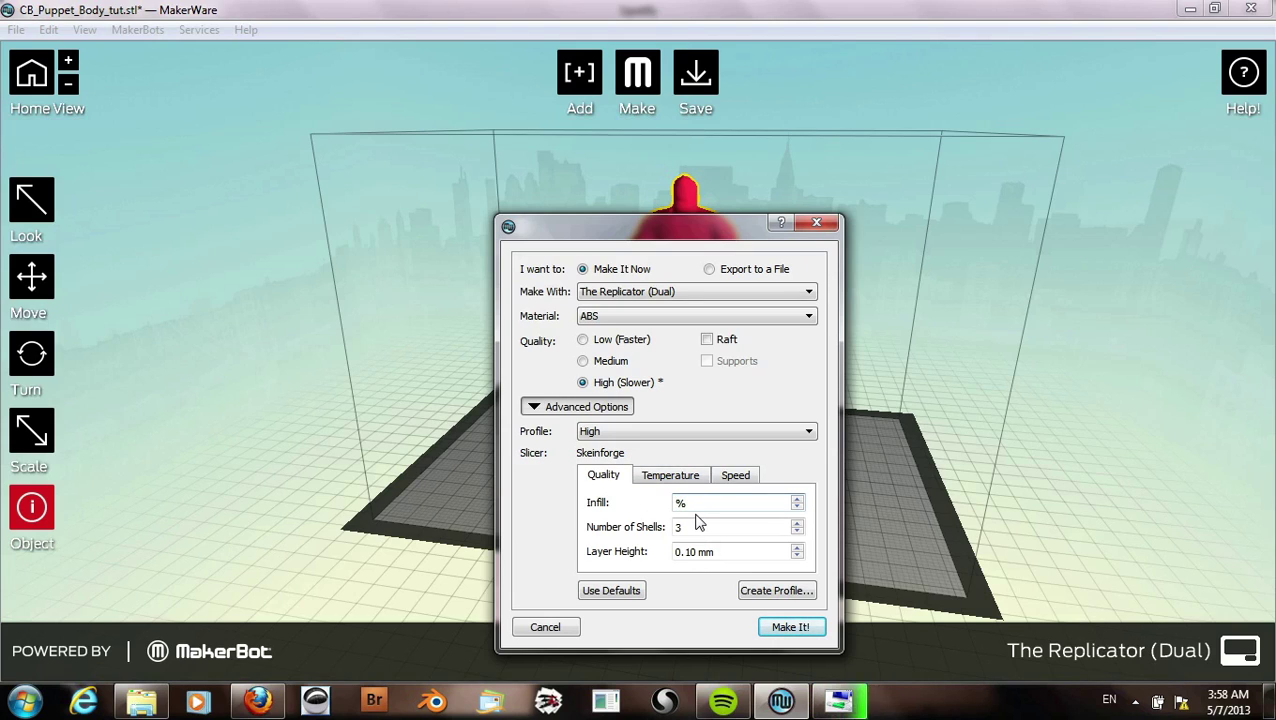
{"action": "type", "text": "5"}
{"action": "left_click", "coordinate": [693, 528]}
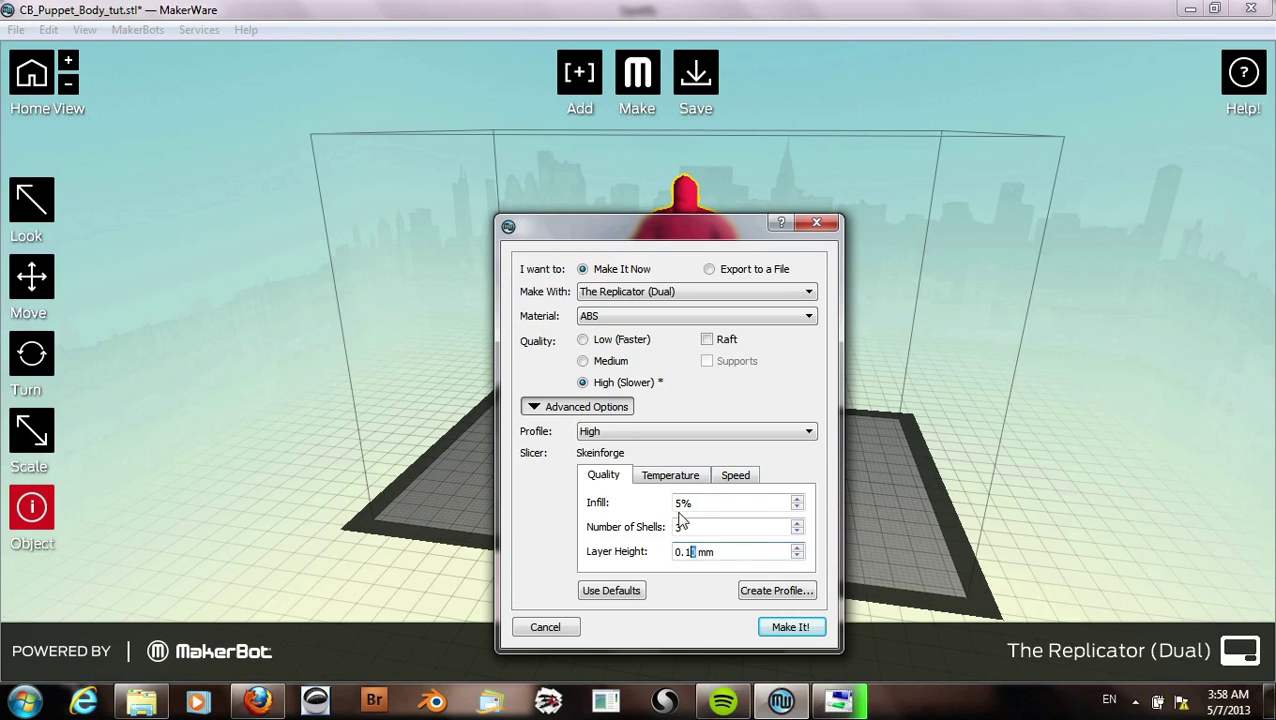
{"action": "left_click", "coordinate": [700, 526]}
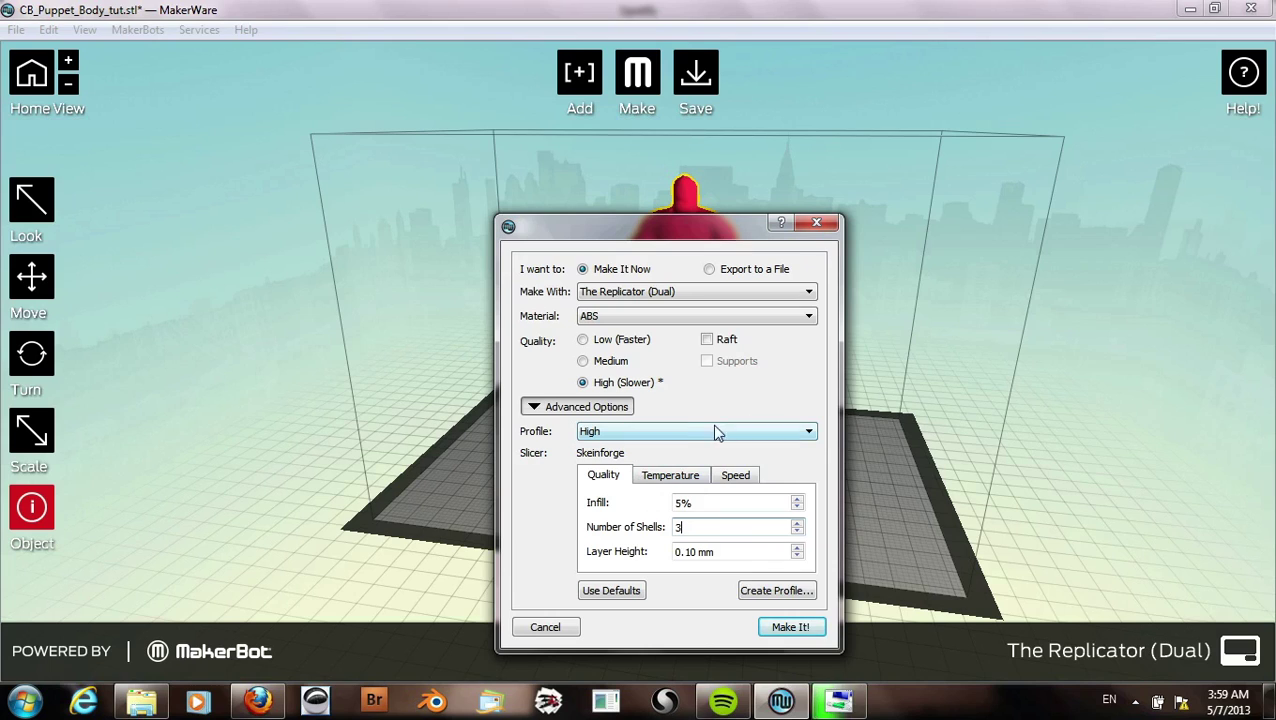
- Set the build plate temperature to 115 °C and bring up the print speed settings
{"action": "left_click", "coordinate": [670, 477]}
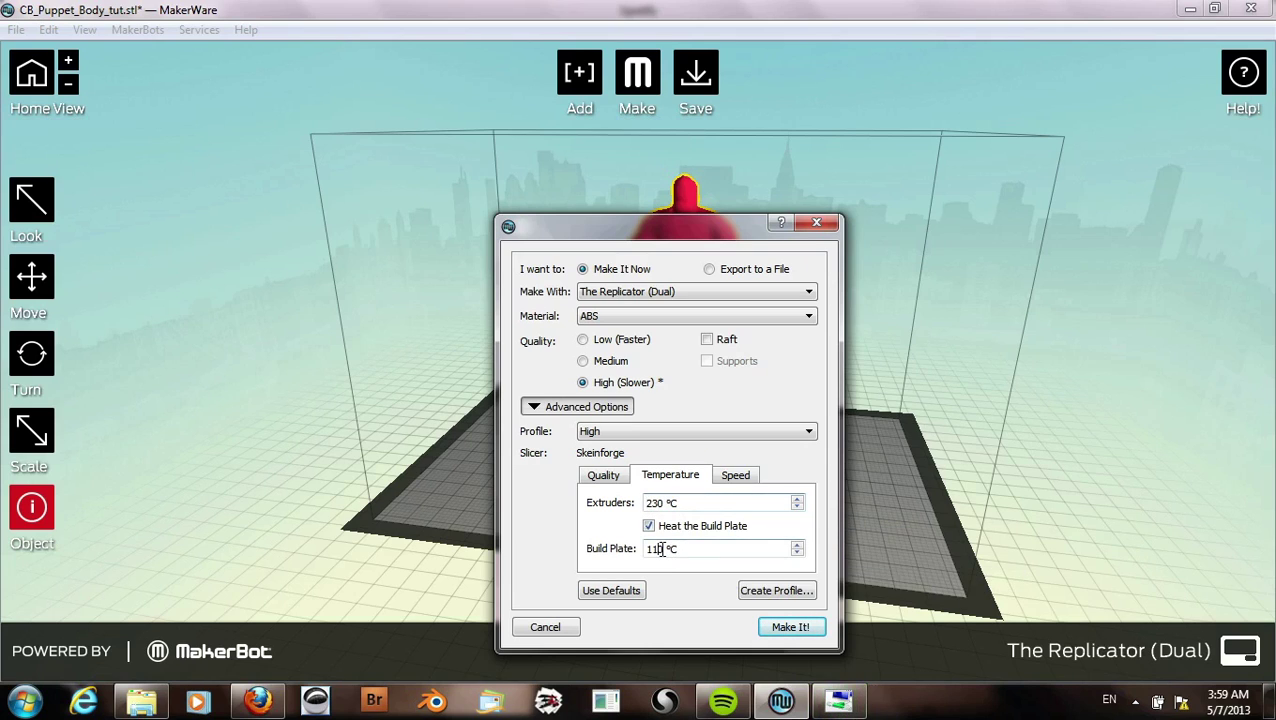
{"action": "type", "text": "5"}
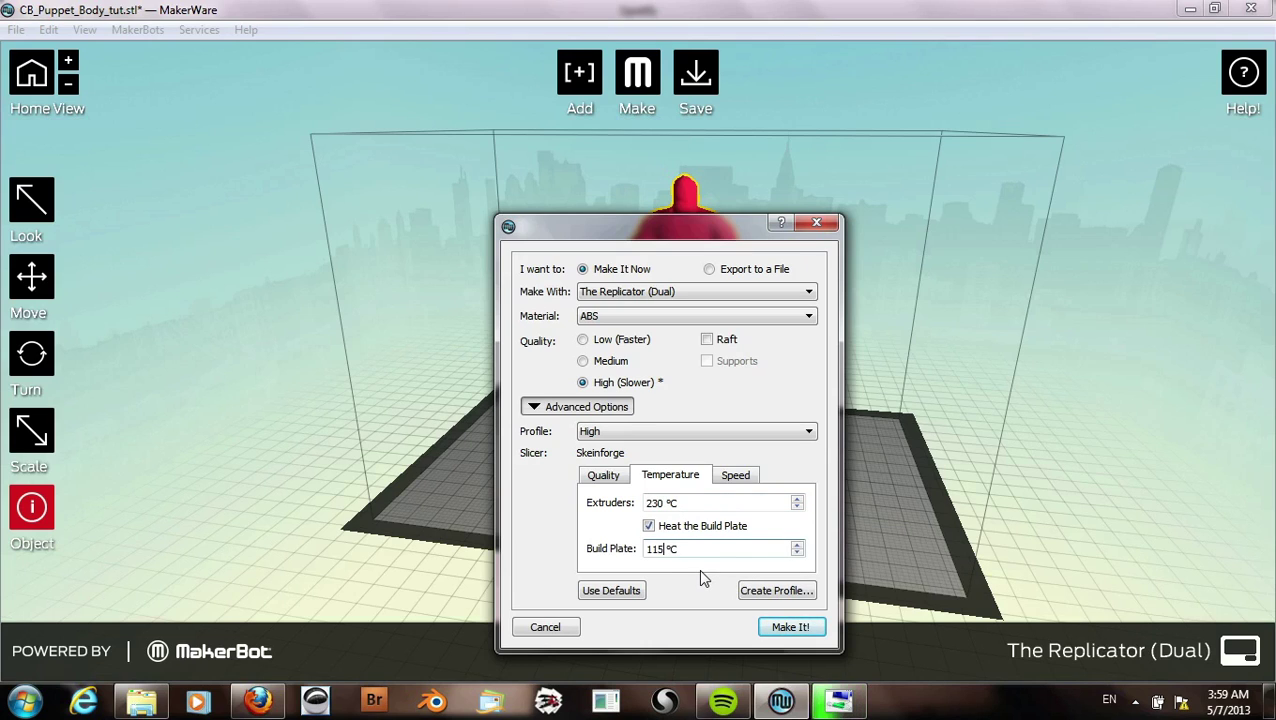
{"action": "left_click", "coordinate": [728, 477]}
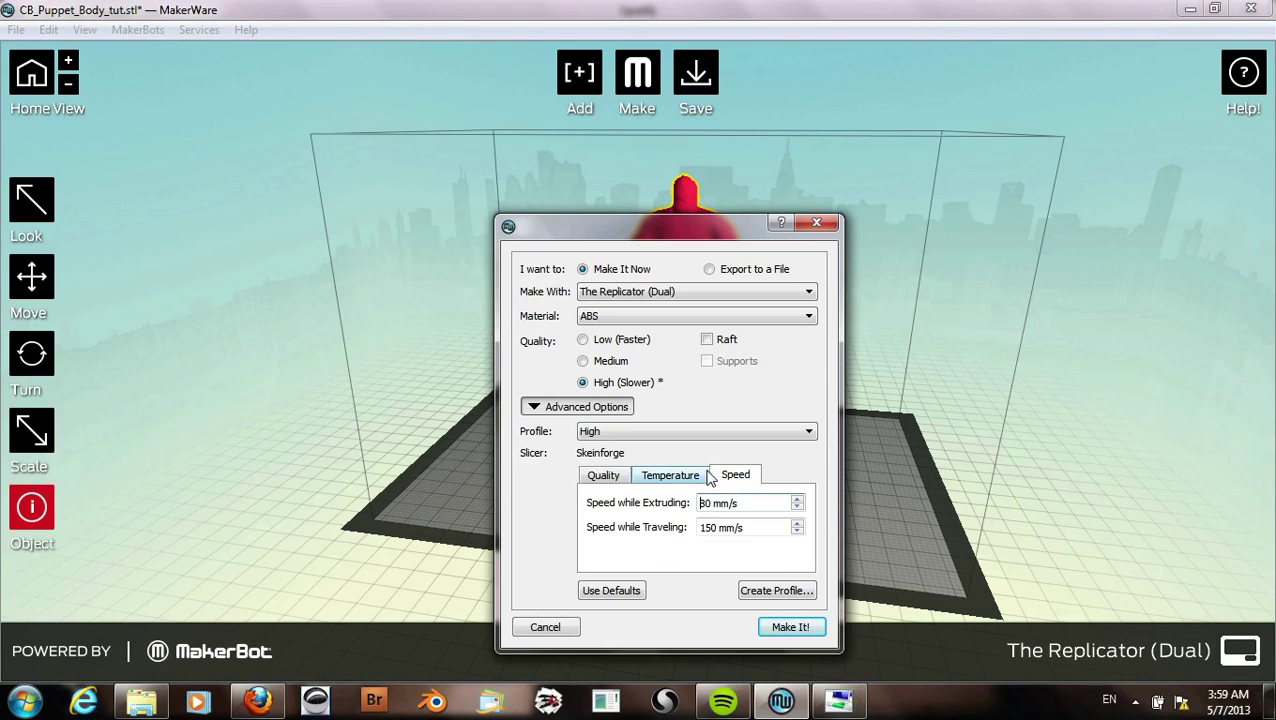
- Set the speed while traveling to 120 mm/s in the High profile's speed settings
{"action": "left_click", "coordinate": [700, 503]}
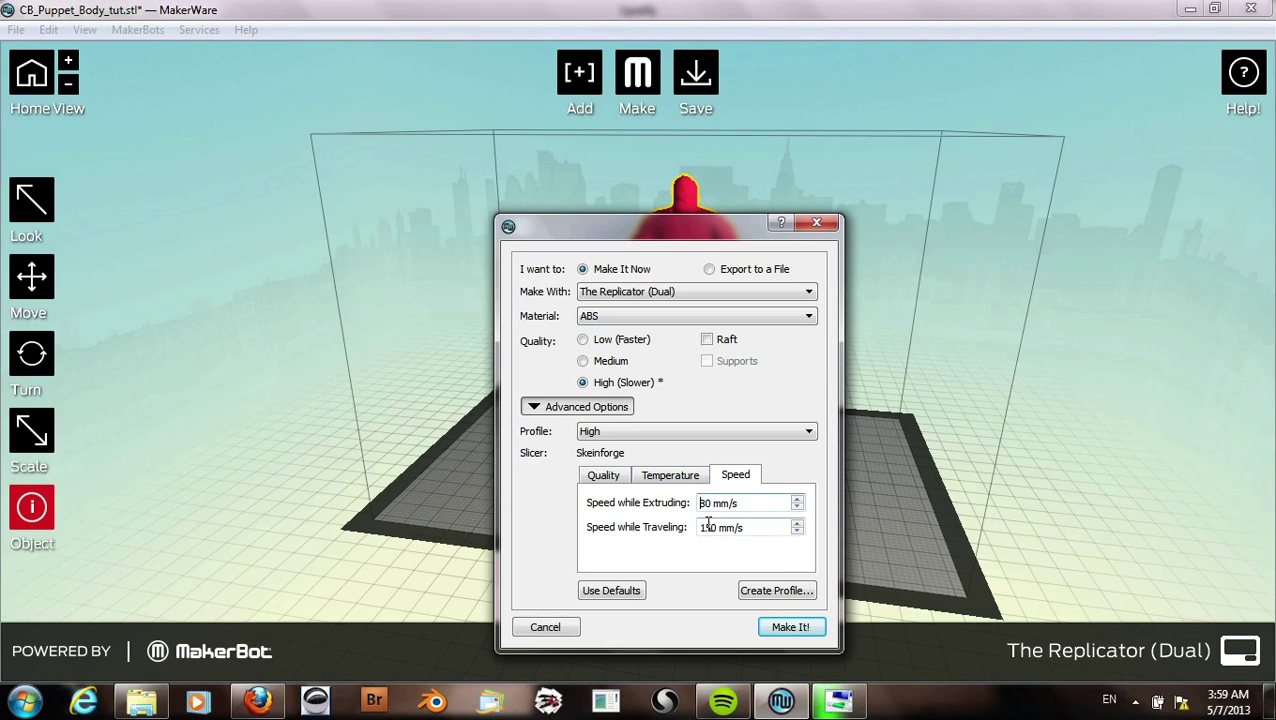
{"action": "left_click", "coordinate": [710, 529]}
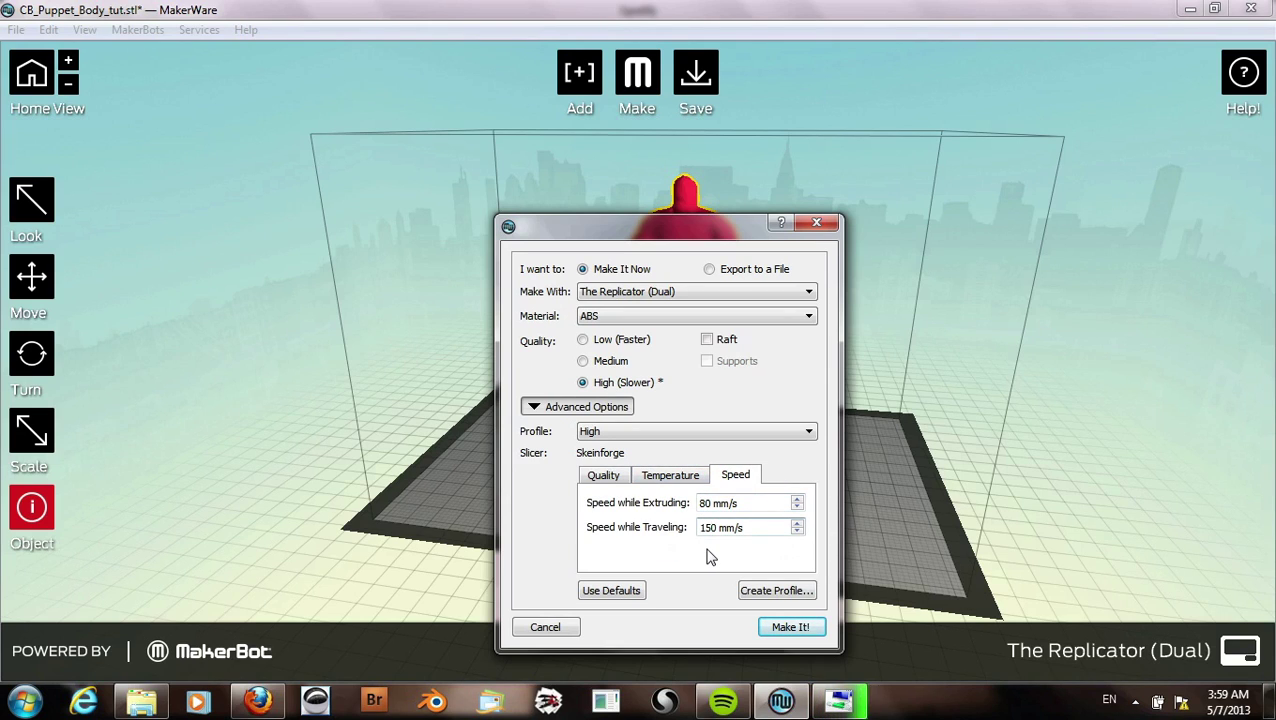
{"action": "key", "text": "BackSpace"}
{"action": "type", "text": "2"}
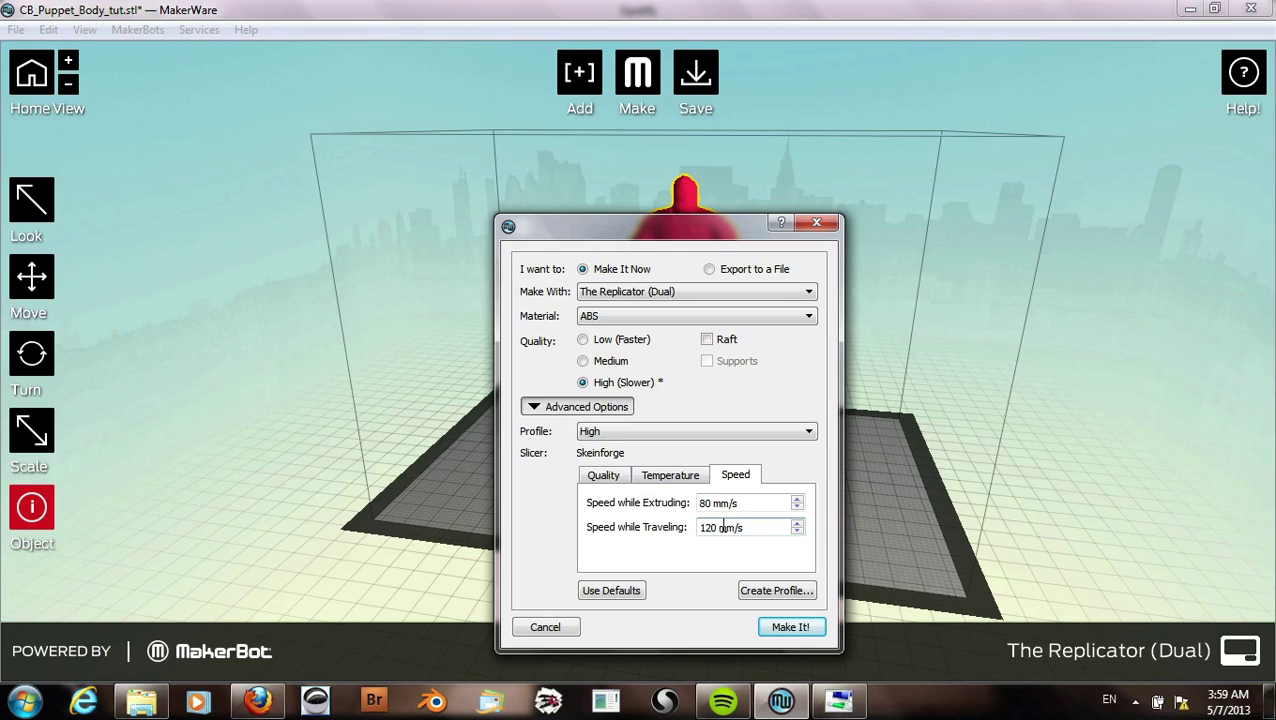
{"action": "left_click", "coordinate": [723, 504]}
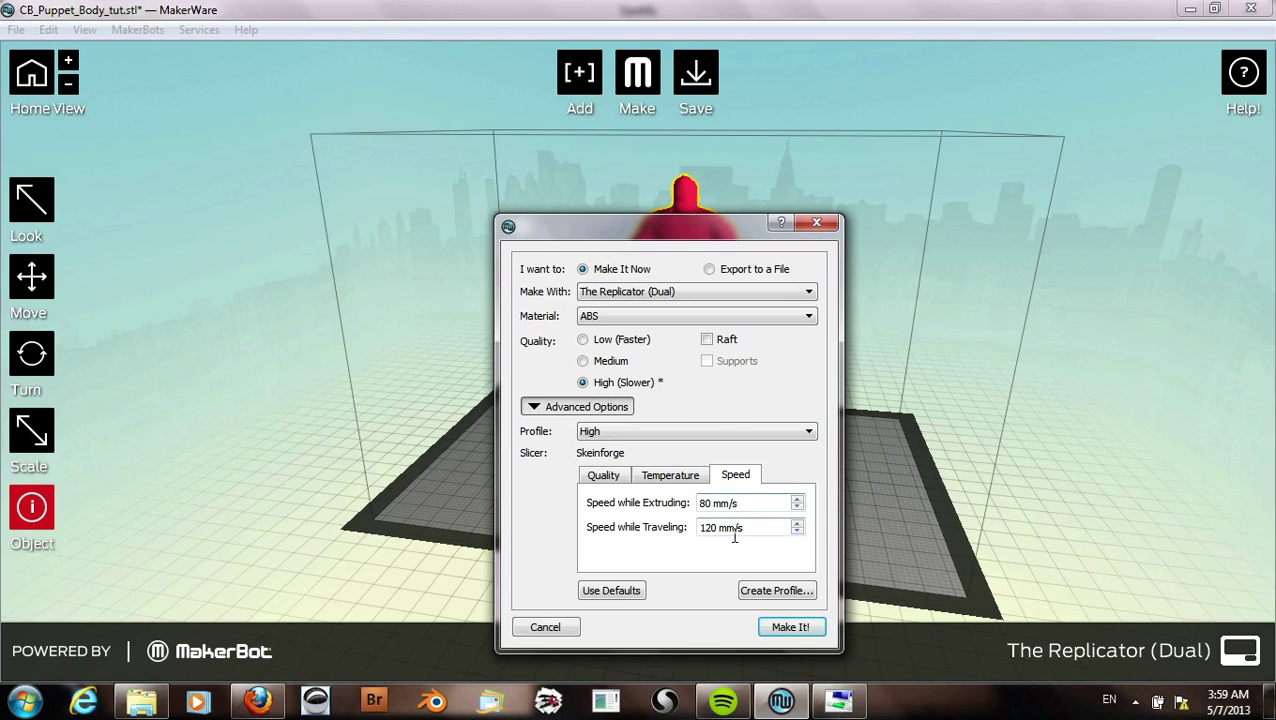
- Enable both the raft and supports for the print and start making the puppet body
{"action": "left_click", "coordinate": [603, 476]}
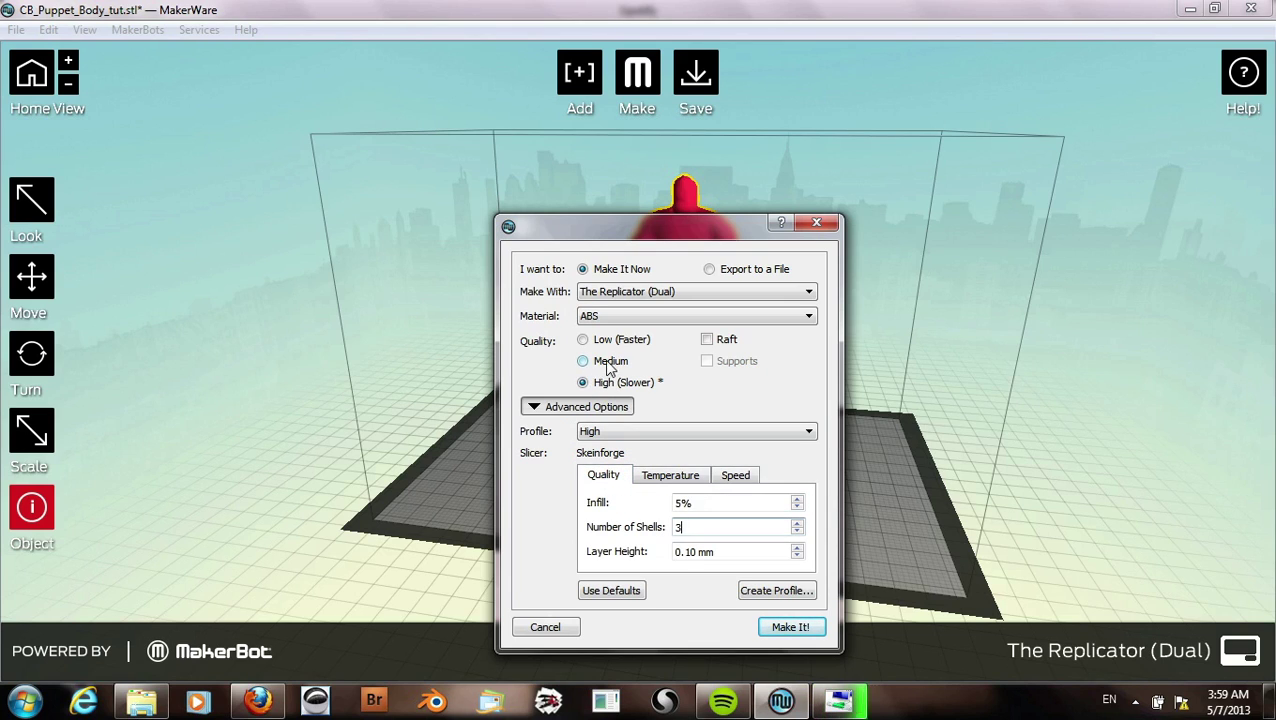
{"action": "left_click", "coordinate": [707, 341]}
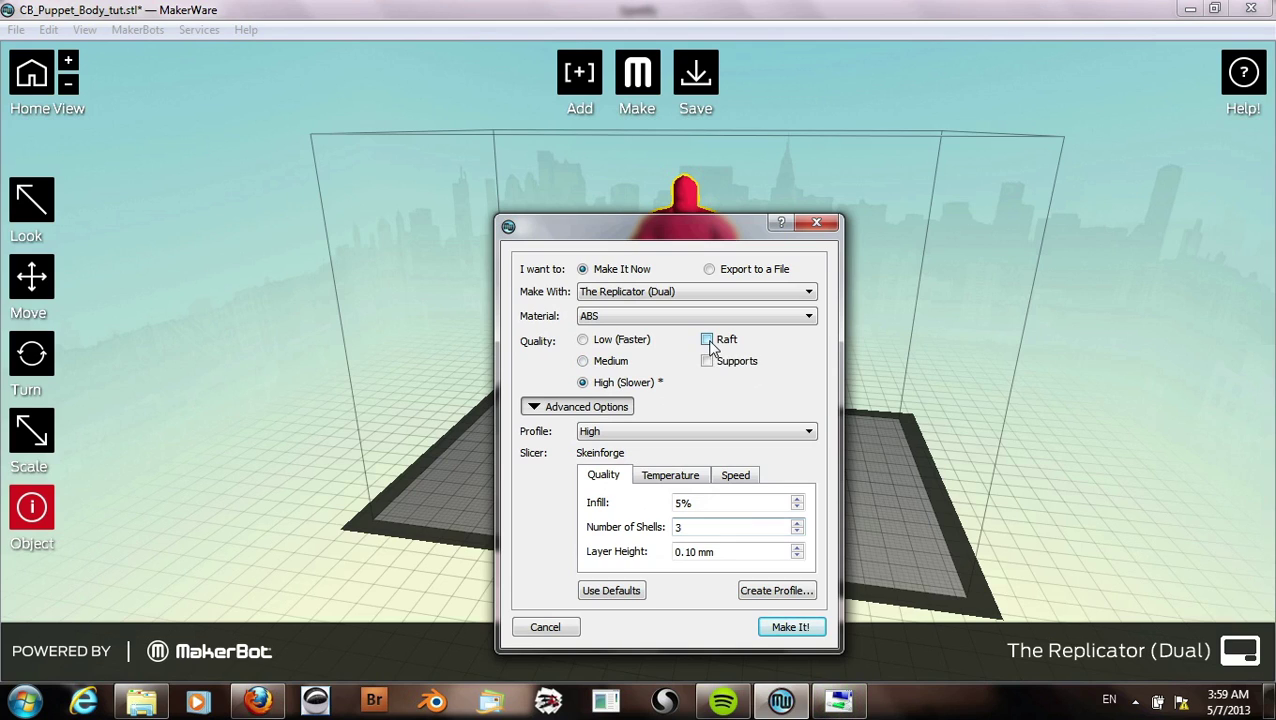
{"action": "left_click", "coordinate": [707, 362]}
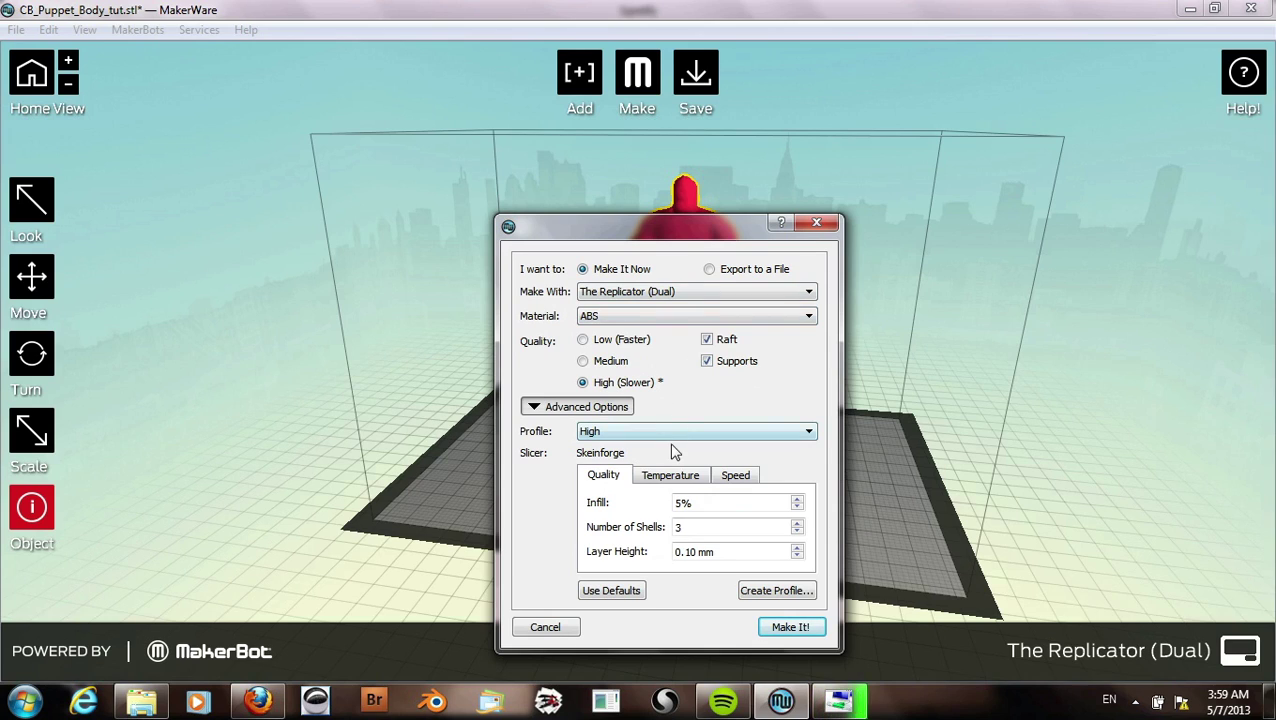
{"action": "left_click", "coordinate": [781, 629]}
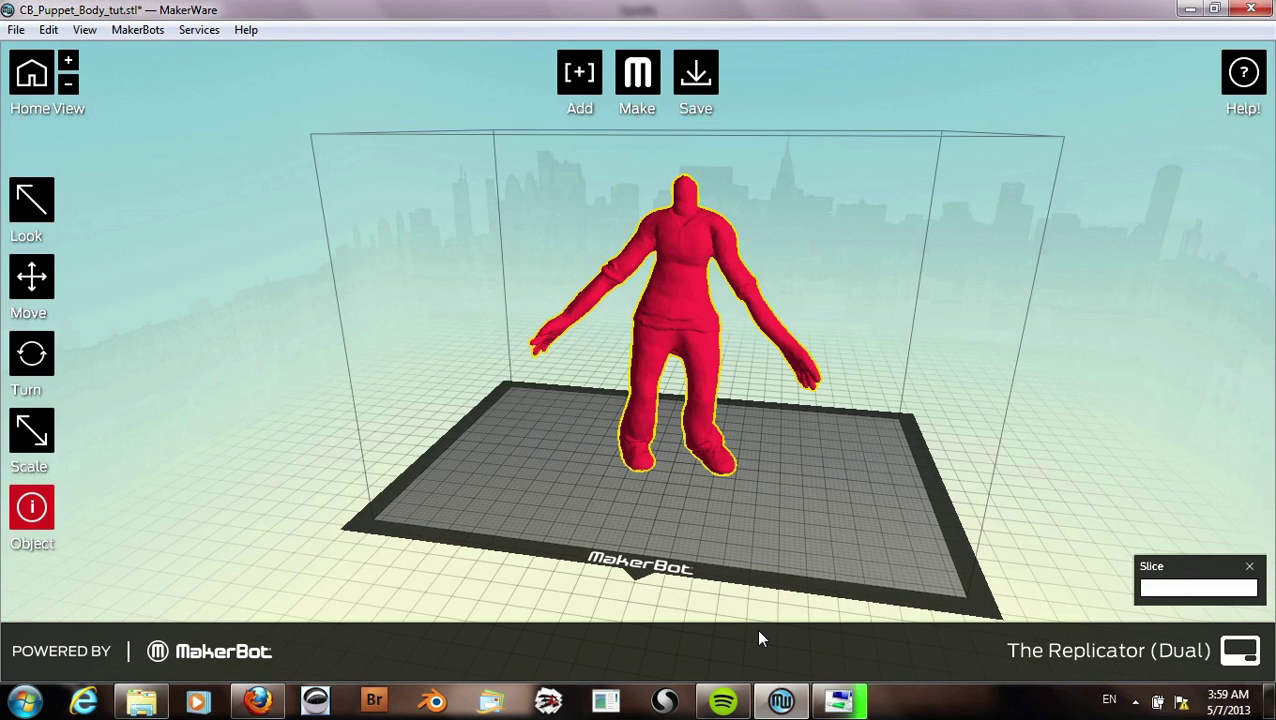